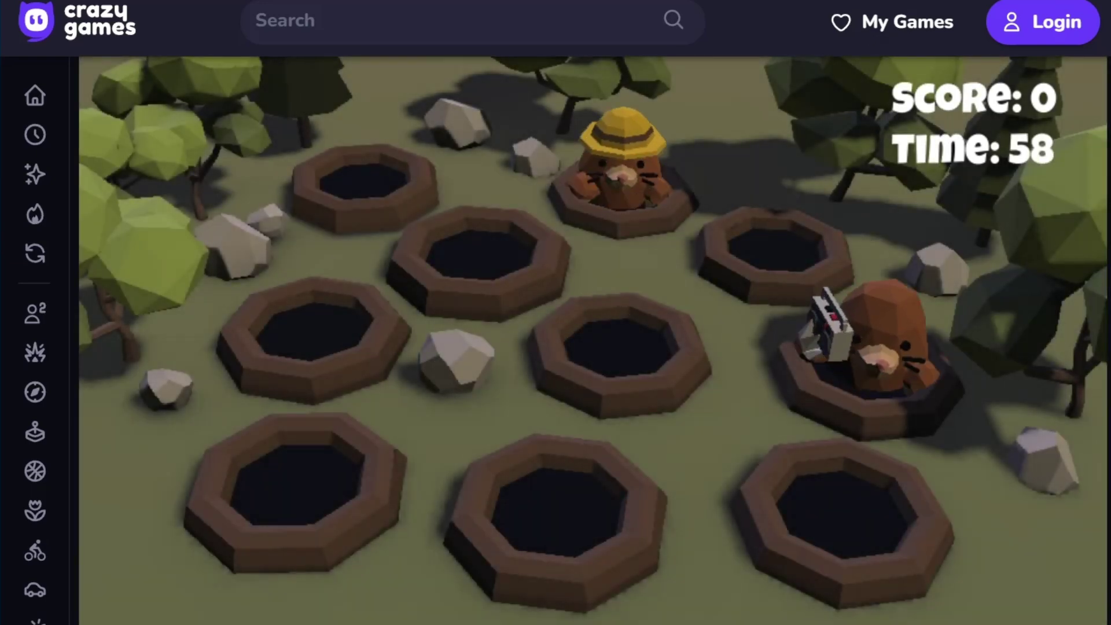
Whack the first eight moles as they pop up across the holes.
{"action": "left_click", "coordinate": [620, 168]}
{"action": "left_click", "coordinate": [868, 342]}
{"action": "left_click", "coordinate": [617, 341]}
{"action": "left_click", "coordinate": [867, 488]}
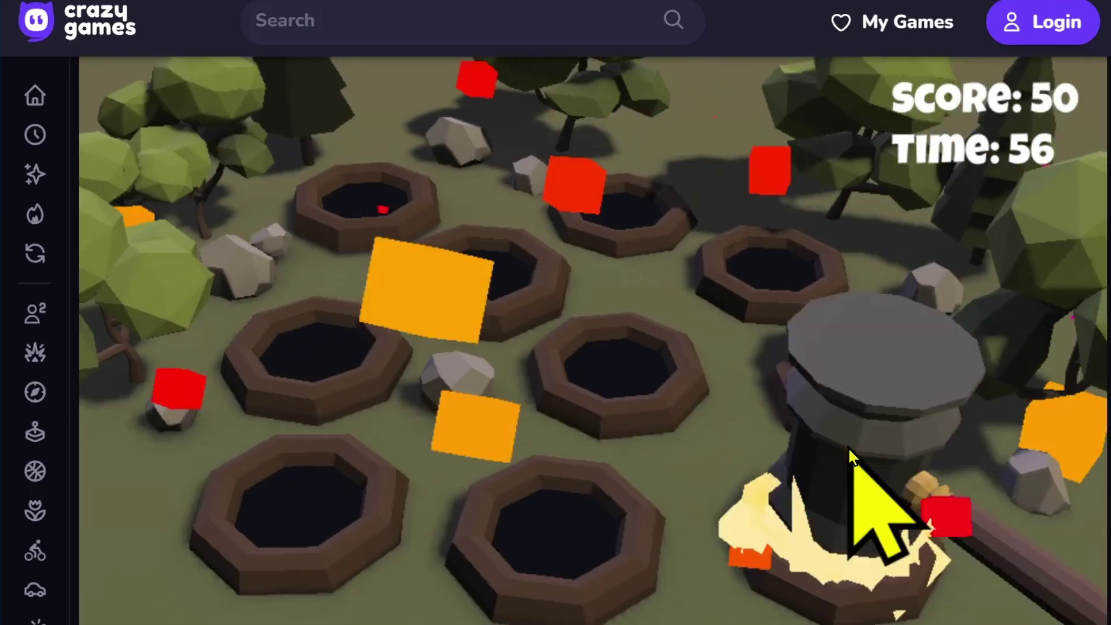
{"action": "left_click", "coordinate": [840, 518]}
{"action": "left_click", "coordinate": [779, 228]}
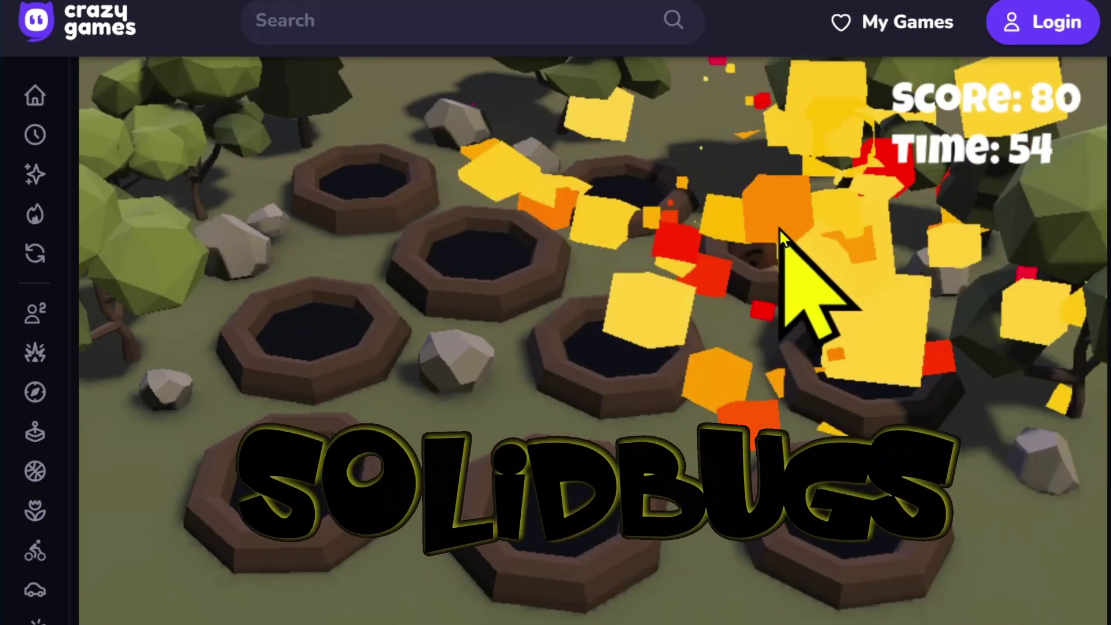
{"action": "left_click", "coordinate": [786, 183]}
{"action": "left_click", "coordinate": [298, 339]}
Hit four more moles to reach 150 points, then open the Macro Recorder Shop's edition comparison.
{"action": "left_click", "coordinate": [619, 191]}
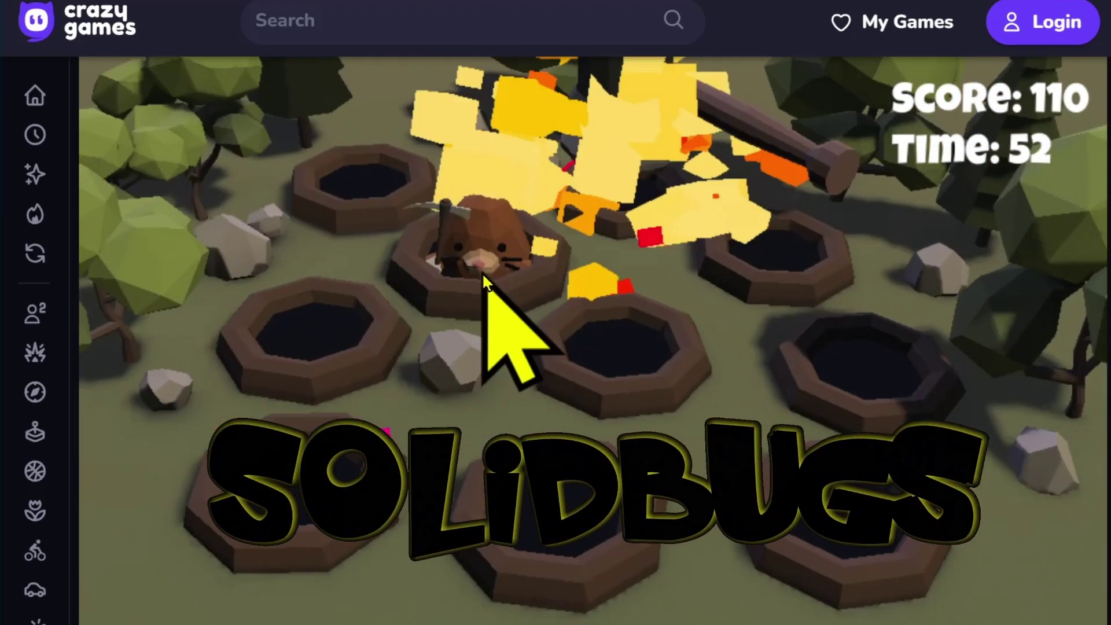
{"action": "left_click", "coordinate": [487, 285]}
{"action": "left_click", "coordinate": [880, 360]}
{"action": "left_click", "coordinate": [370, 184]}
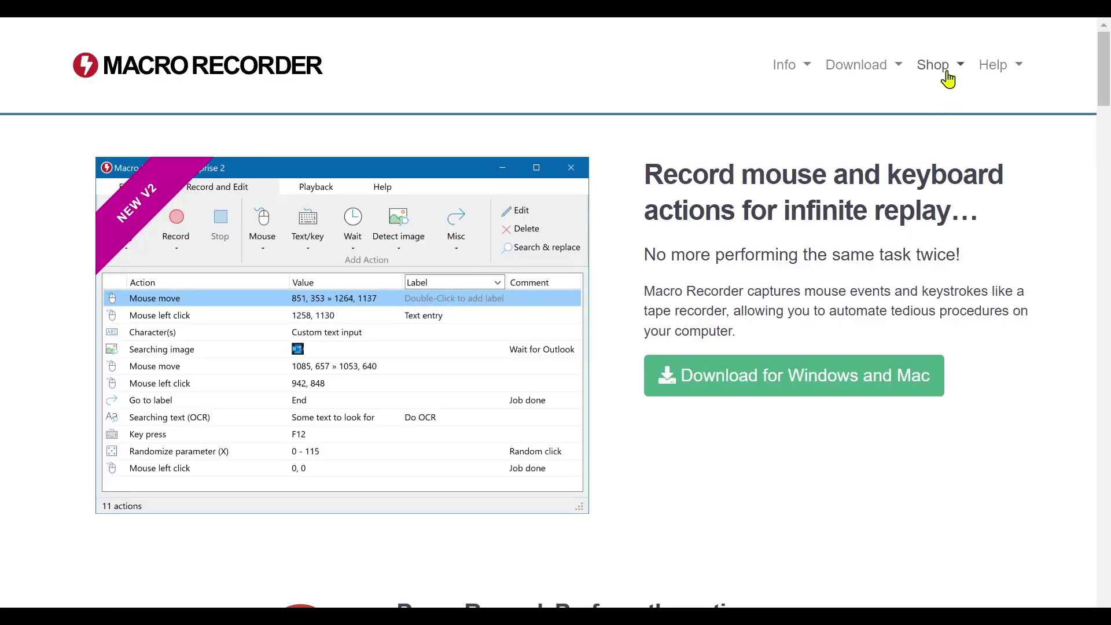
{"action": "left_click", "coordinate": [945, 72]}
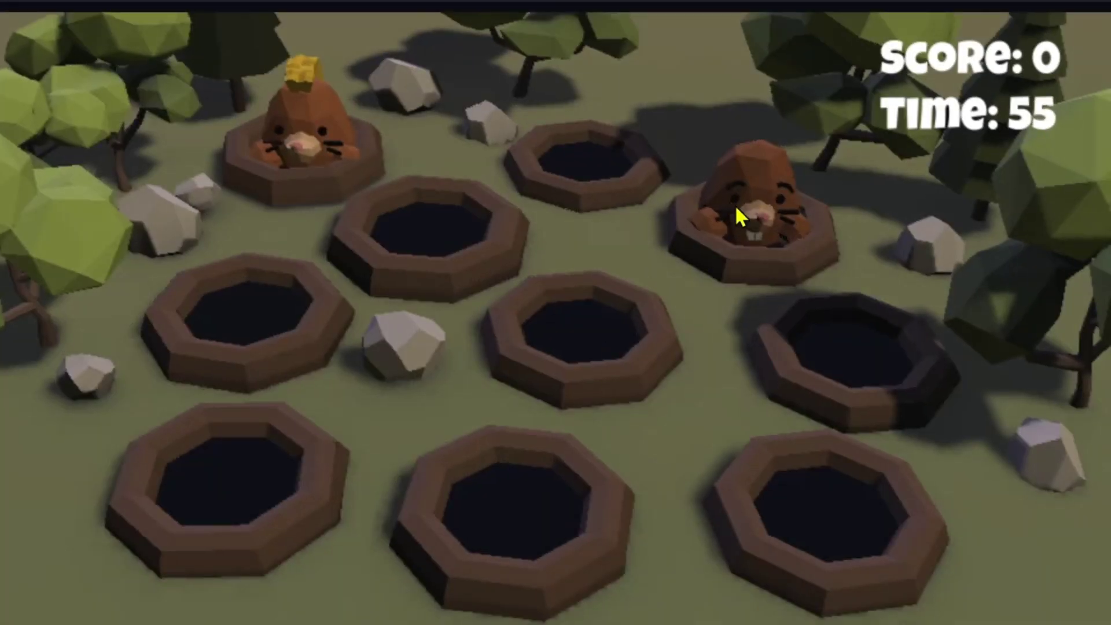
Whack six moles in a fresh round, including the pickaxe mole, to reach 60 points.
{"action": "left_click", "coordinate": [736, 208]}
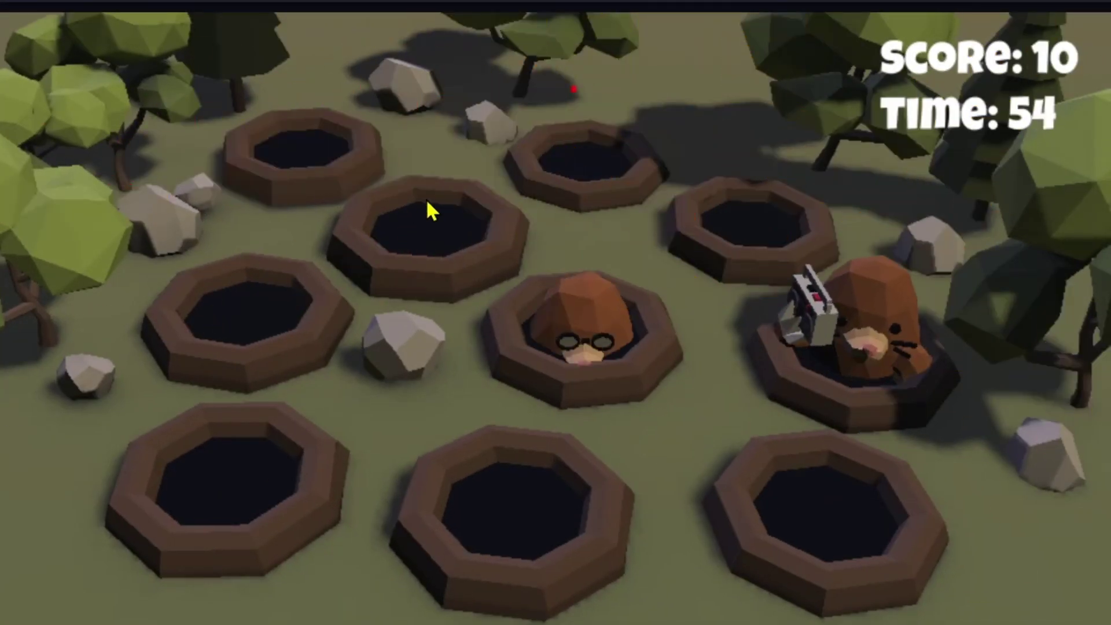
{"action": "left_click", "coordinate": [871, 322]}
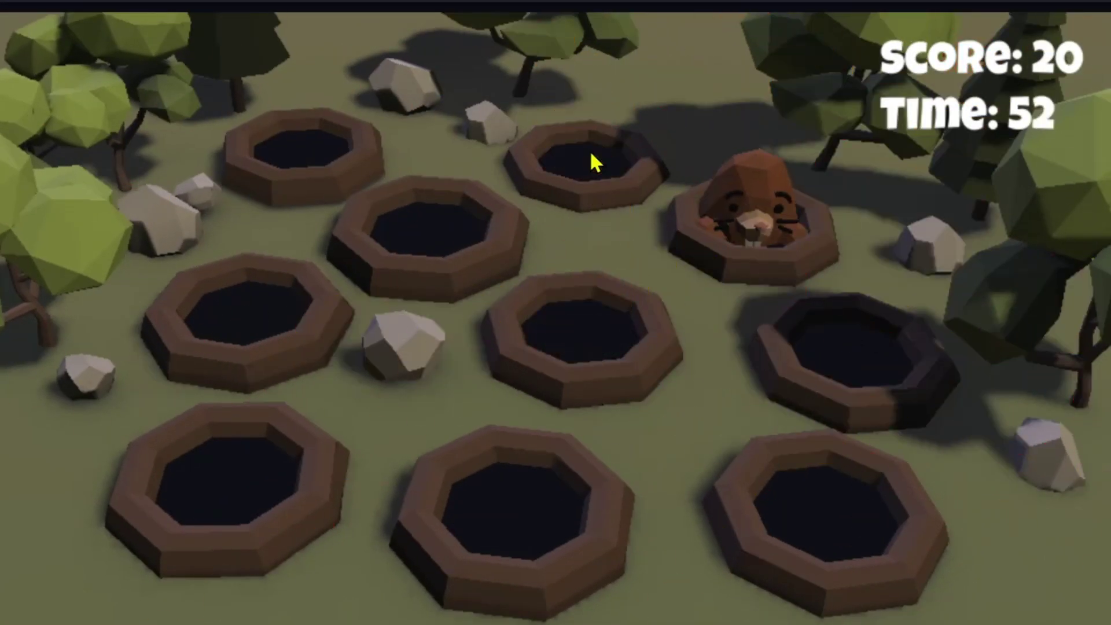
{"action": "left_click", "coordinate": [761, 208]}
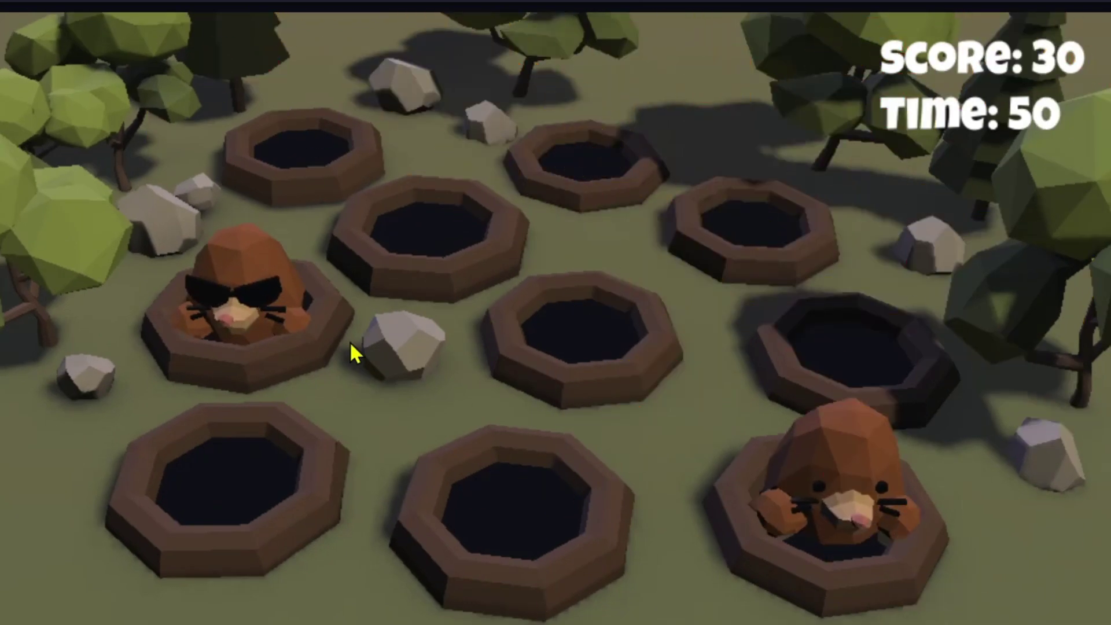
{"action": "left_click", "coordinate": [540, 504]}
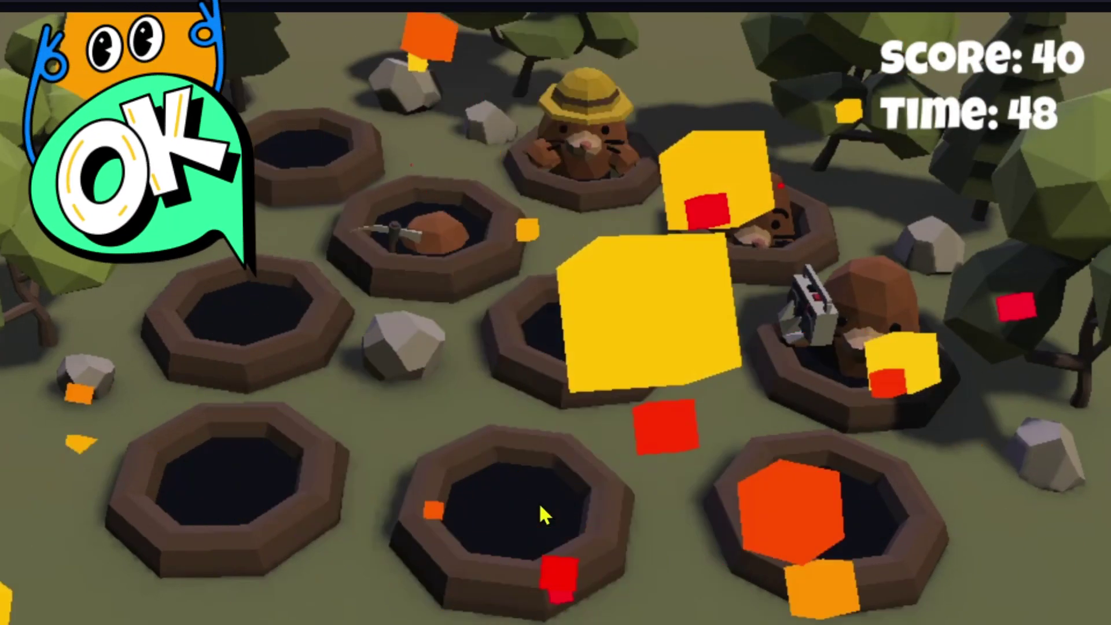
{"action": "left_click", "coordinate": [434, 217]}
{"action": "left_click", "coordinate": [869, 398]}
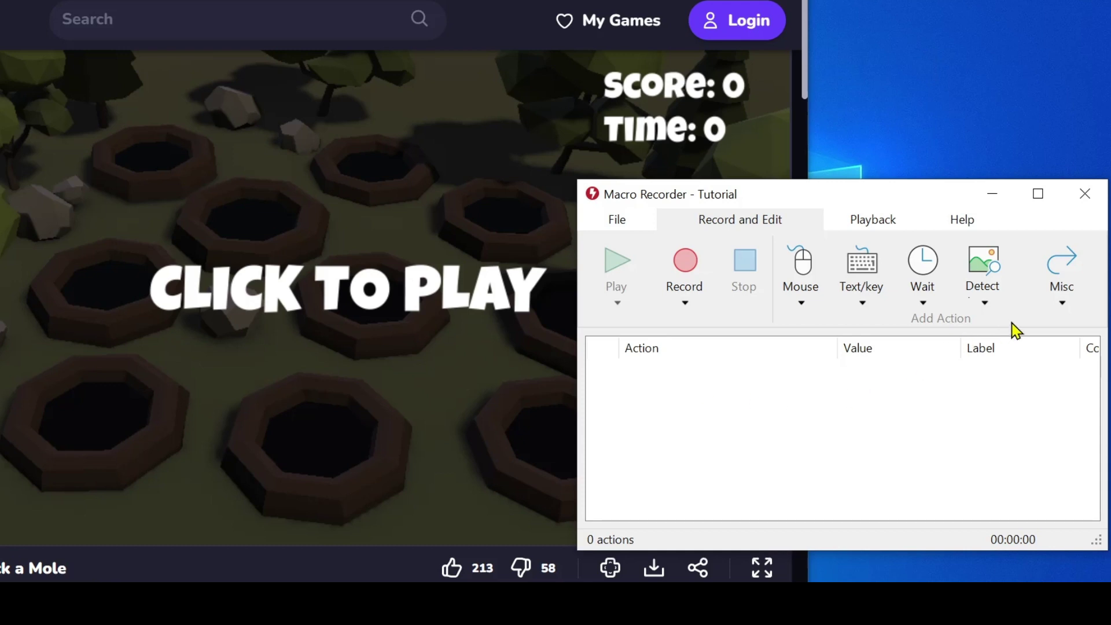
Add a Focus Window action for chrome.exe with title *, with window position and size unchecked.
{"action": "left_click", "coordinate": [1064, 301]}
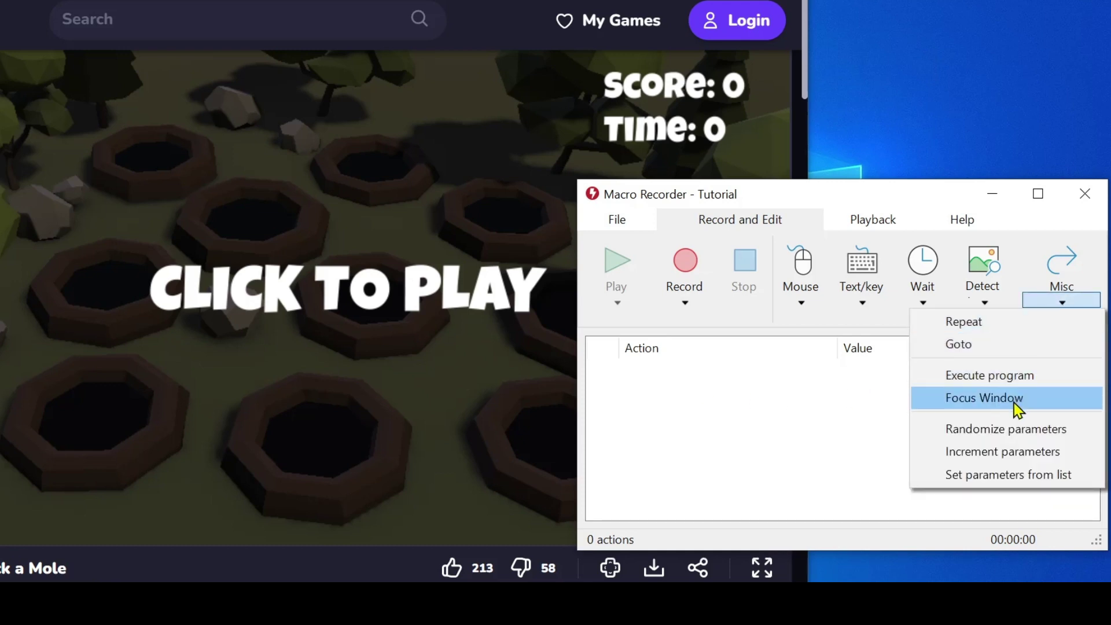
{"action": "left_click", "coordinate": [914, 398]}
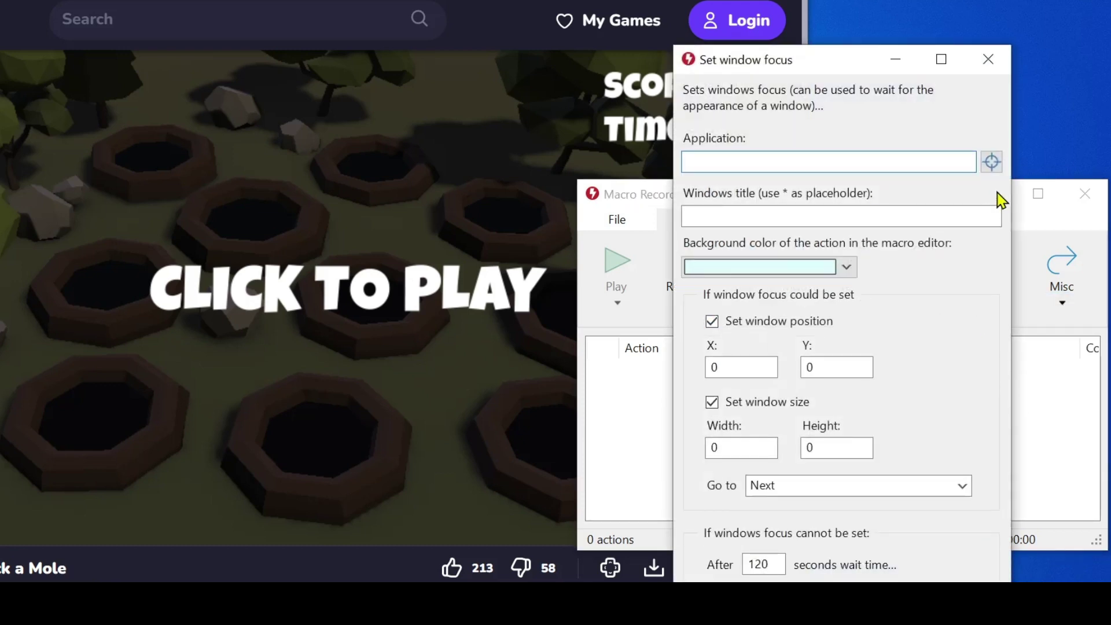
{"action": "left_click", "coordinate": [469, 203]}
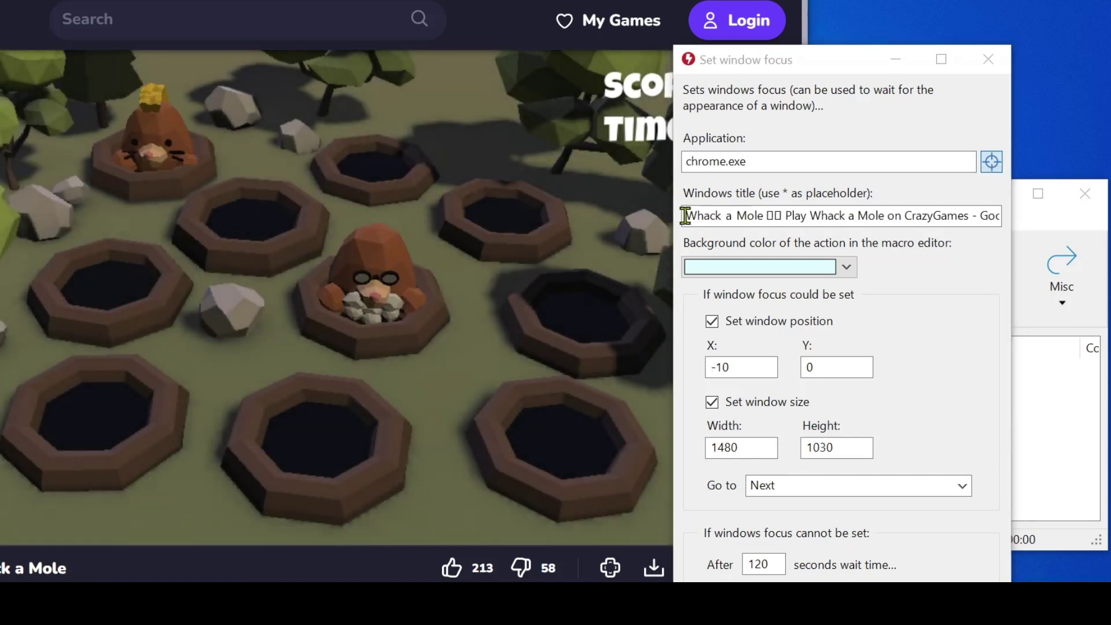
{"action": "left_click_drag", "start_coordinate": [686, 215], "coordinate": [1061, 232]}
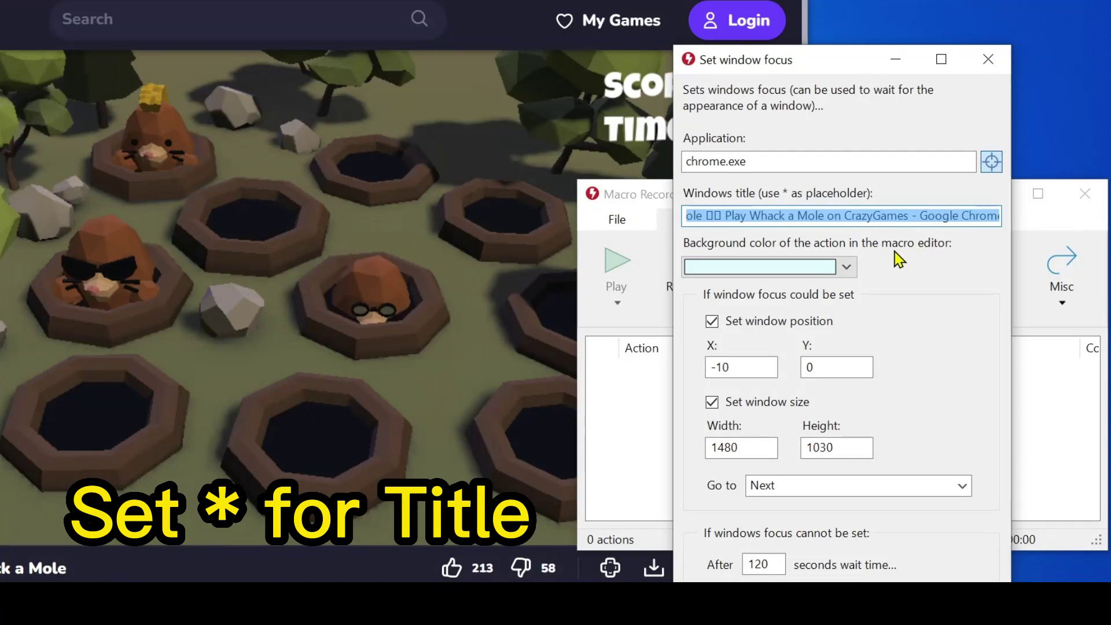
{"action": "type", "text": "*"}
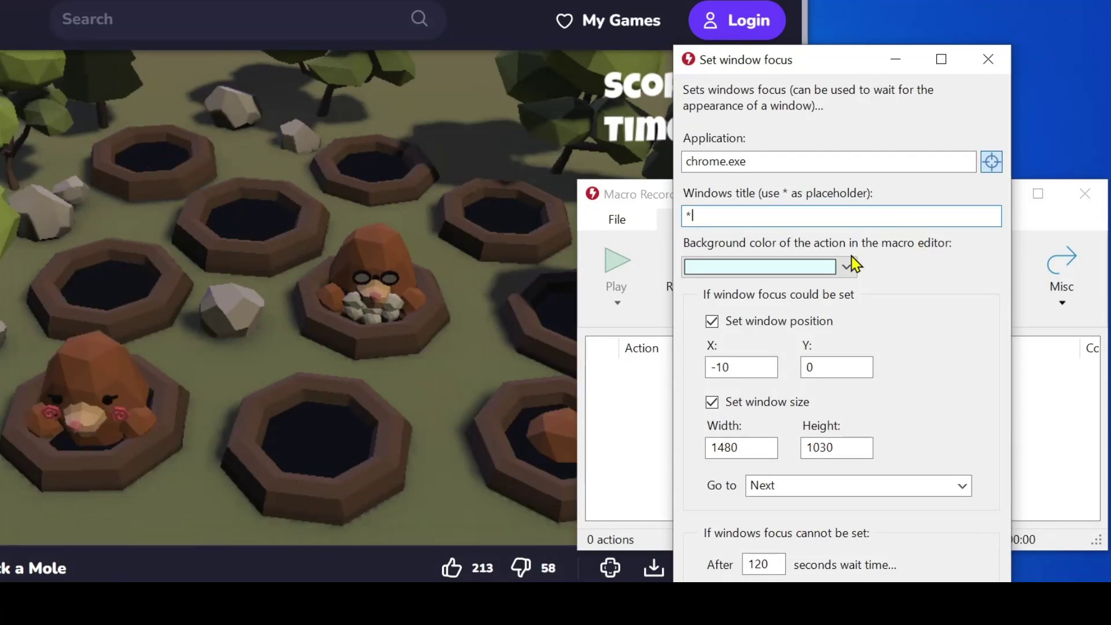
{"action": "left_click", "coordinate": [712, 321]}
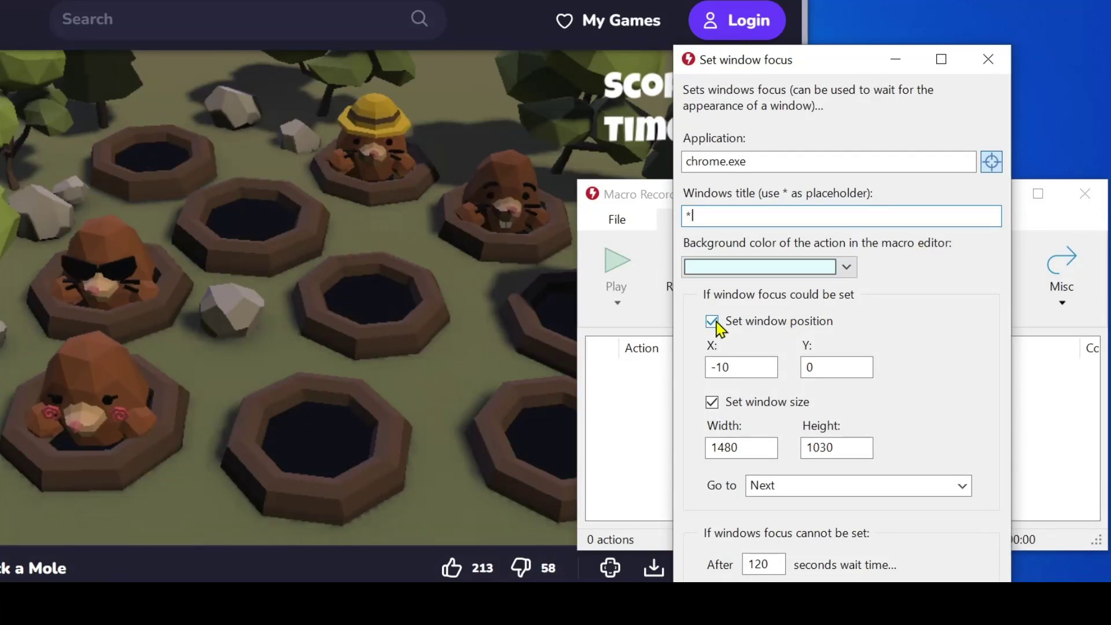
{"action": "left_click", "coordinate": [713, 403]}
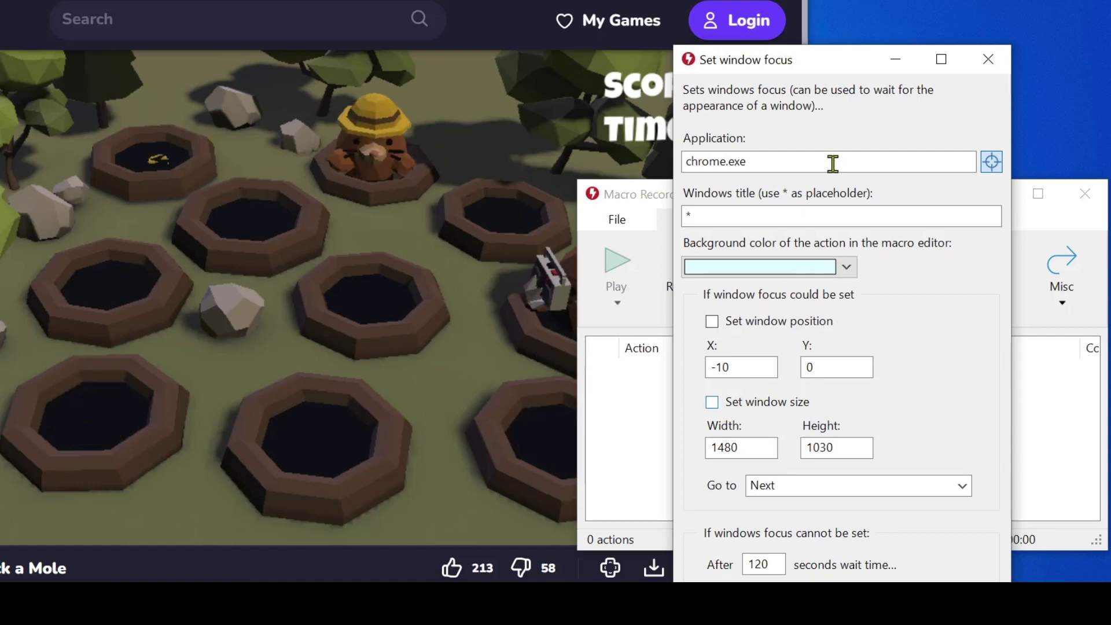
{"action": "left_click_drag", "start_coordinate": [843, 72], "coordinate": [799, 2]}
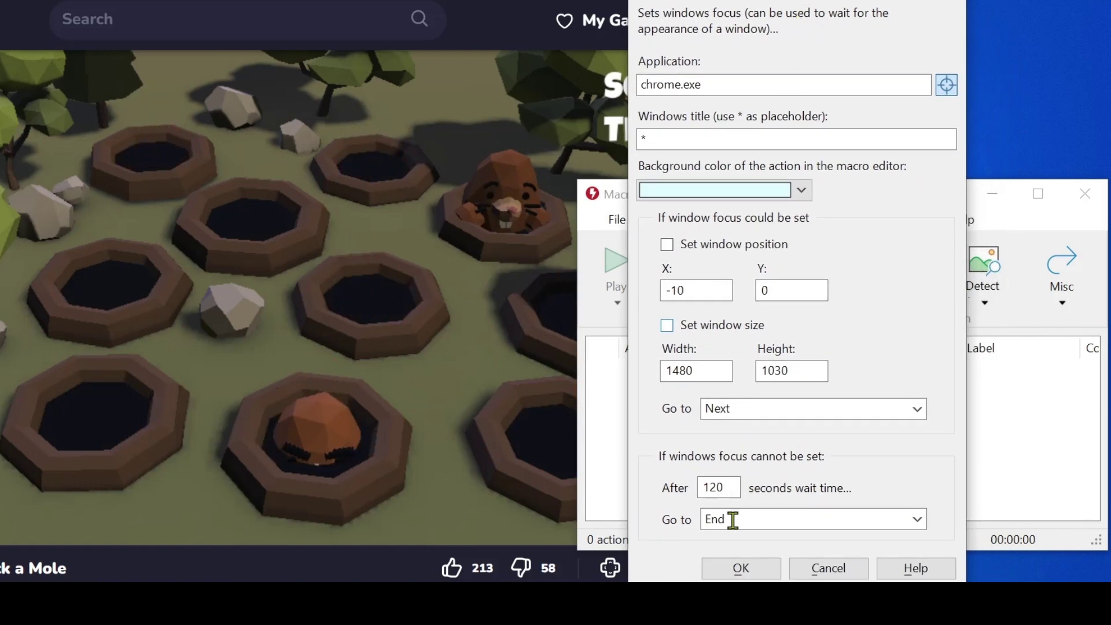
{"action": "left_click", "coordinate": [741, 569]}
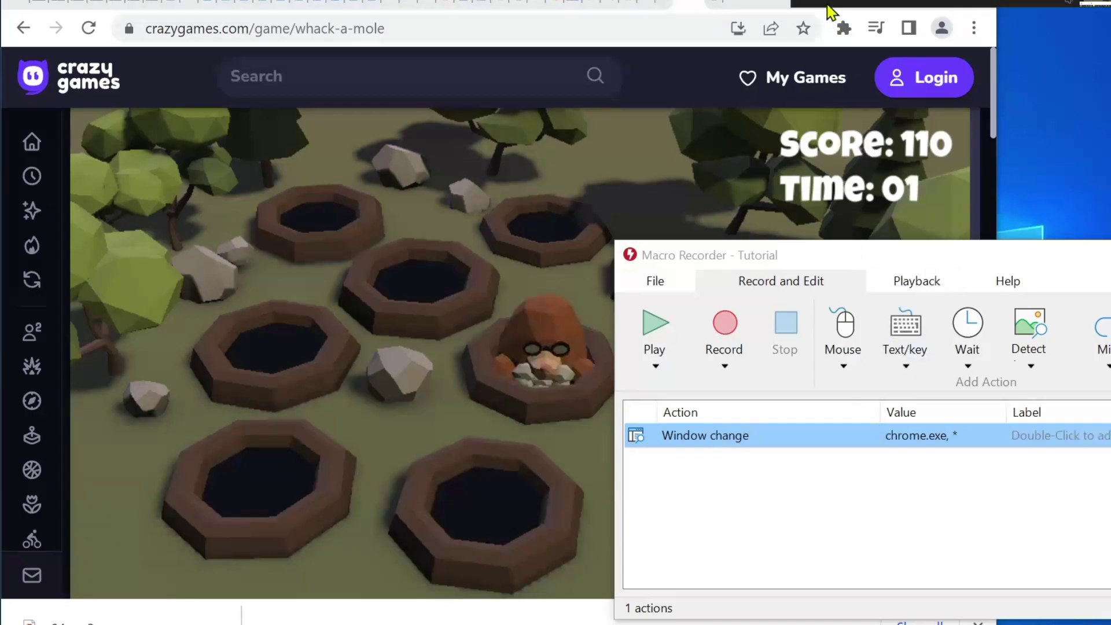
Start a Wait for image capture, then launch a Whack-a-Mole round.
{"action": "left_click", "coordinate": [1031, 365]}
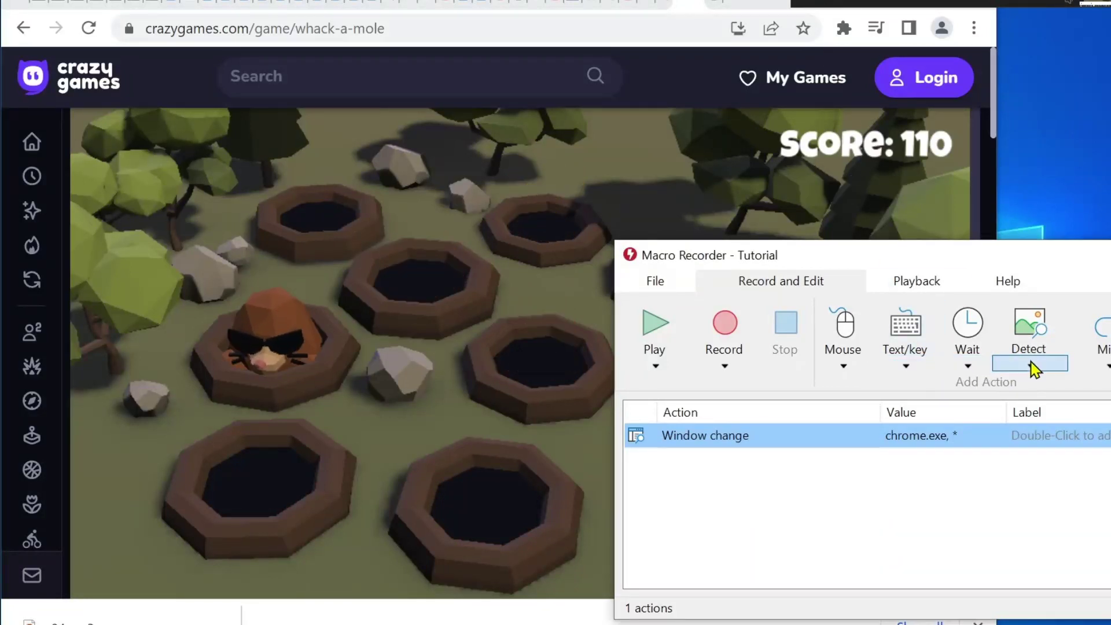
{"action": "left_click", "coordinate": [1064, 385]}
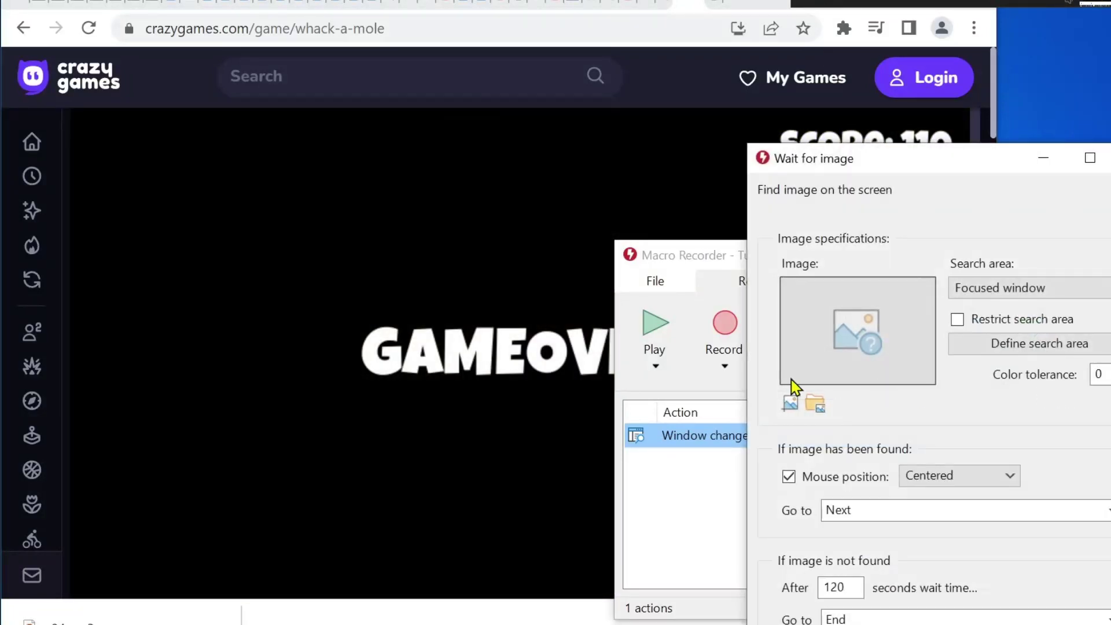
{"action": "left_click", "coordinate": [790, 402]}
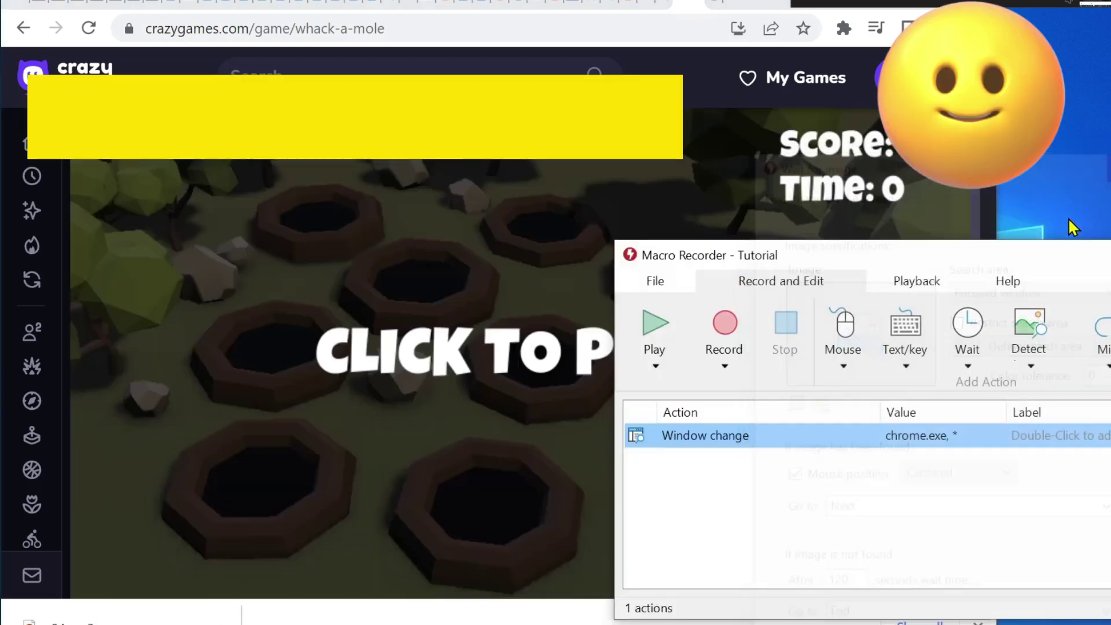
{"action": "left_click", "coordinate": [577, 328]}
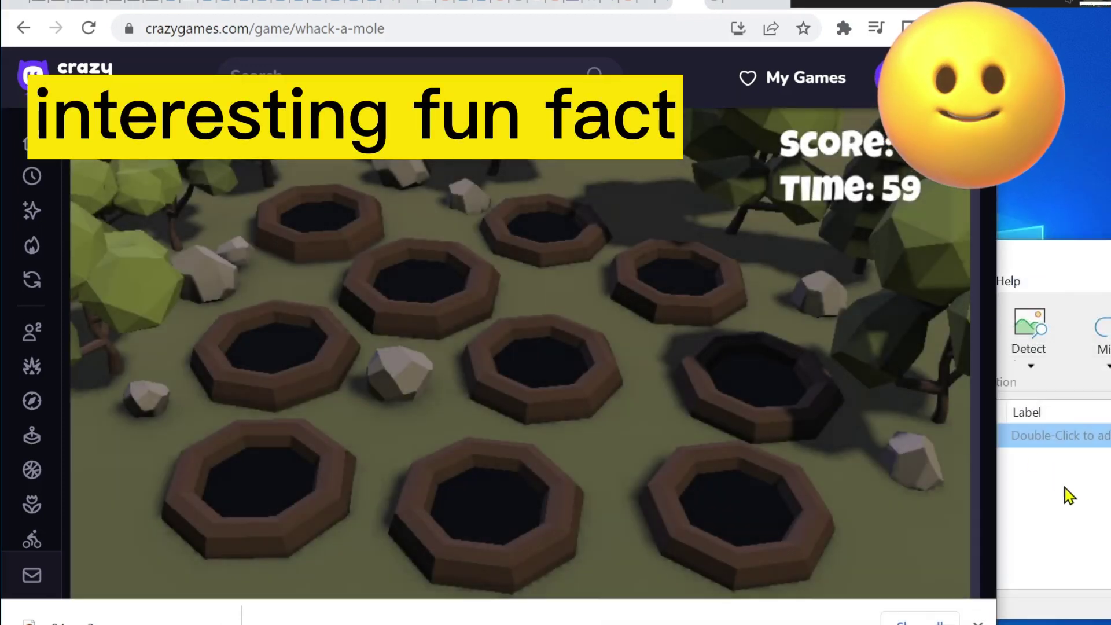
{"action": "left_click", "coordinate": [1066, 489]}
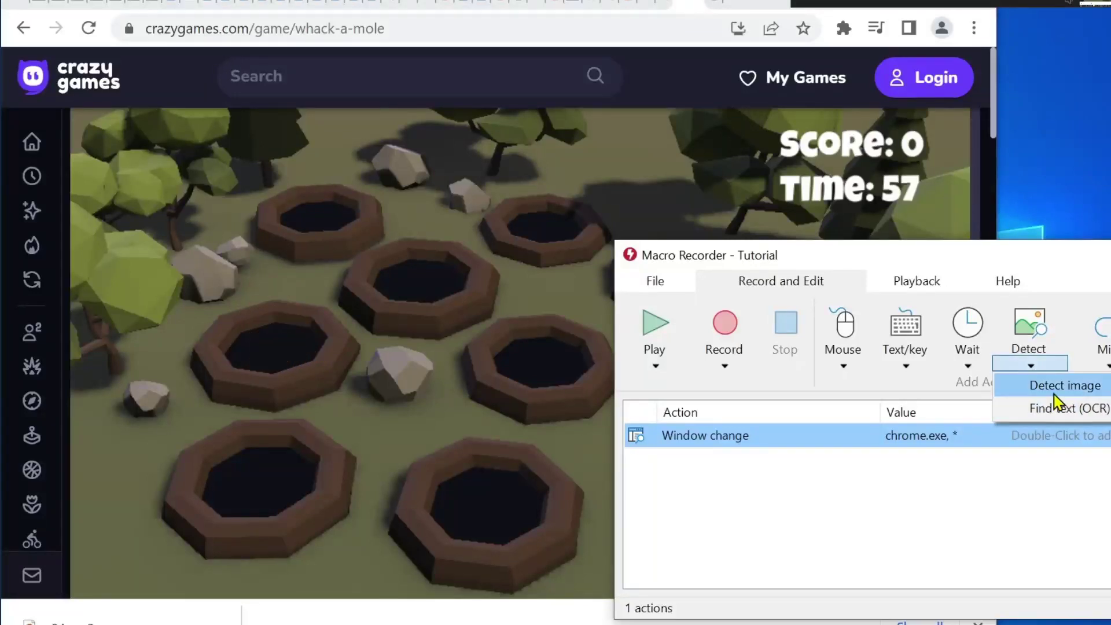
Begin a new Detect image wait step and start capturing from the game.
{"action": "left_click", "coordinate": [1054, 394]}
{"action": "left_click", "coordinate": [266, 316]}
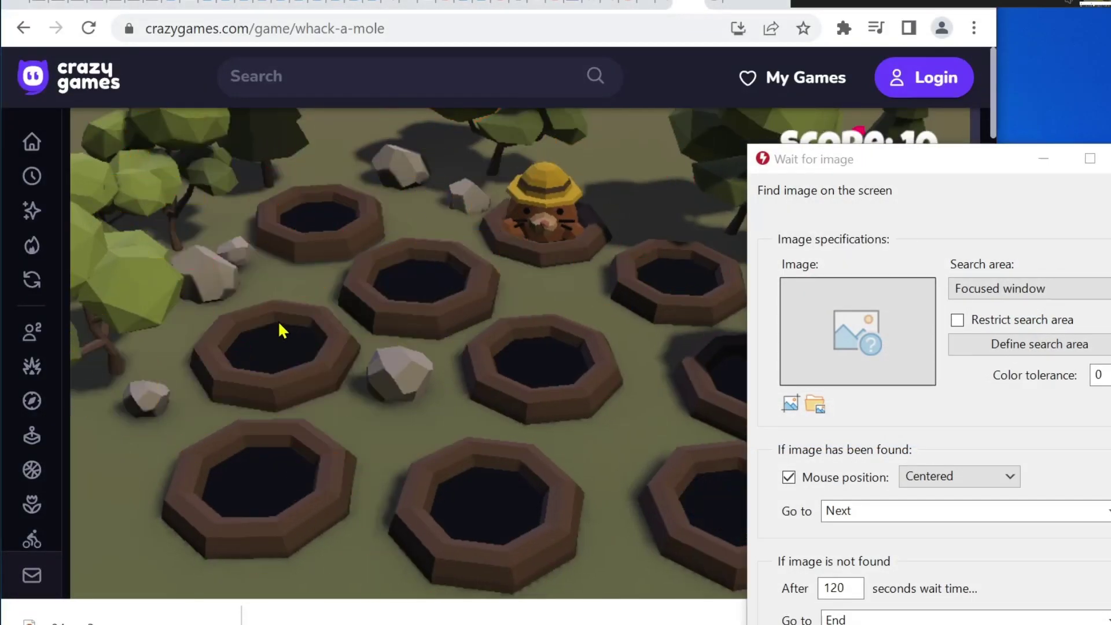
{"action": "left_click", "coordinate": [790, 404]}
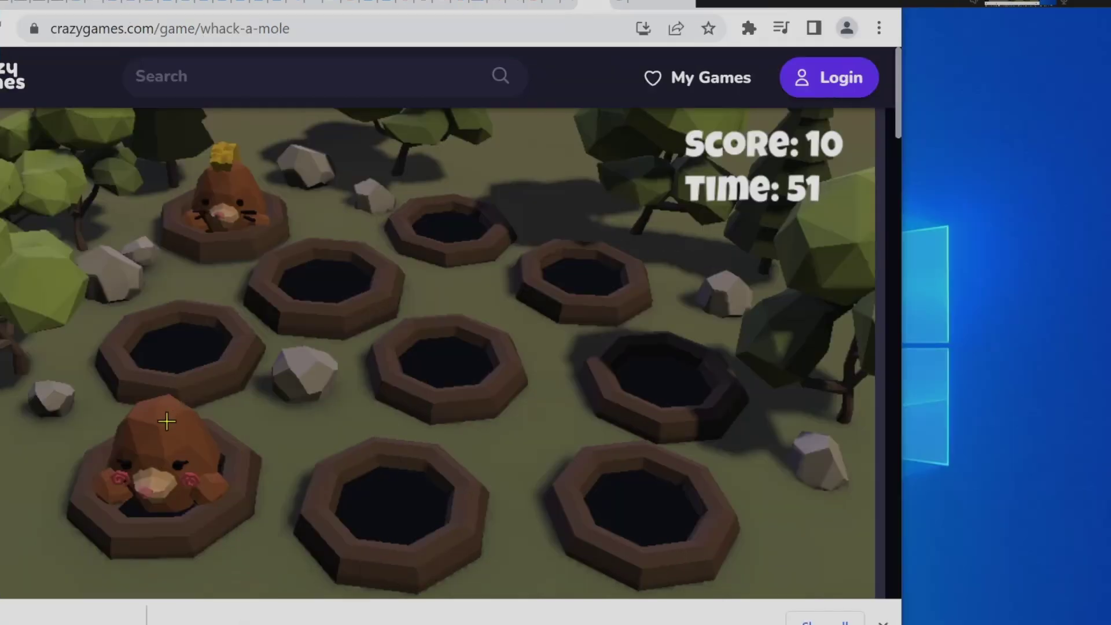
Capture the mole's brown body as the search image, then add a left click at ΔX 0, ΔY 0.
{"action": "left_click_drag", "start_coordinate": [281, 405], "coordinate": [269, 432]}
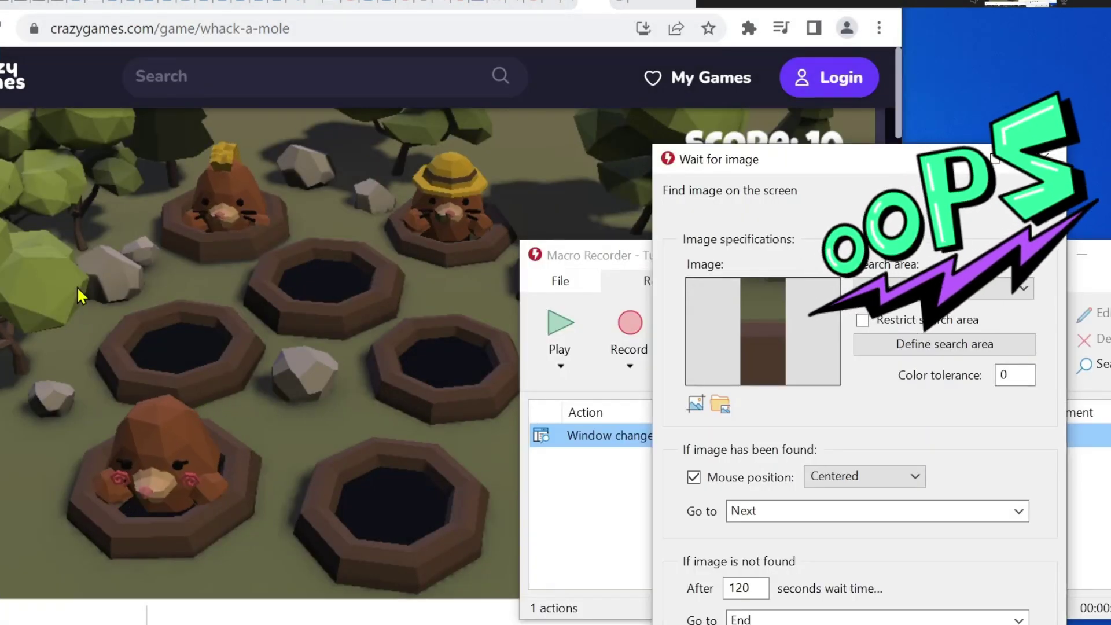
{"action": "left_click_drag", "start_coordinate": [68, 254], "coordinate": [491, 556]}
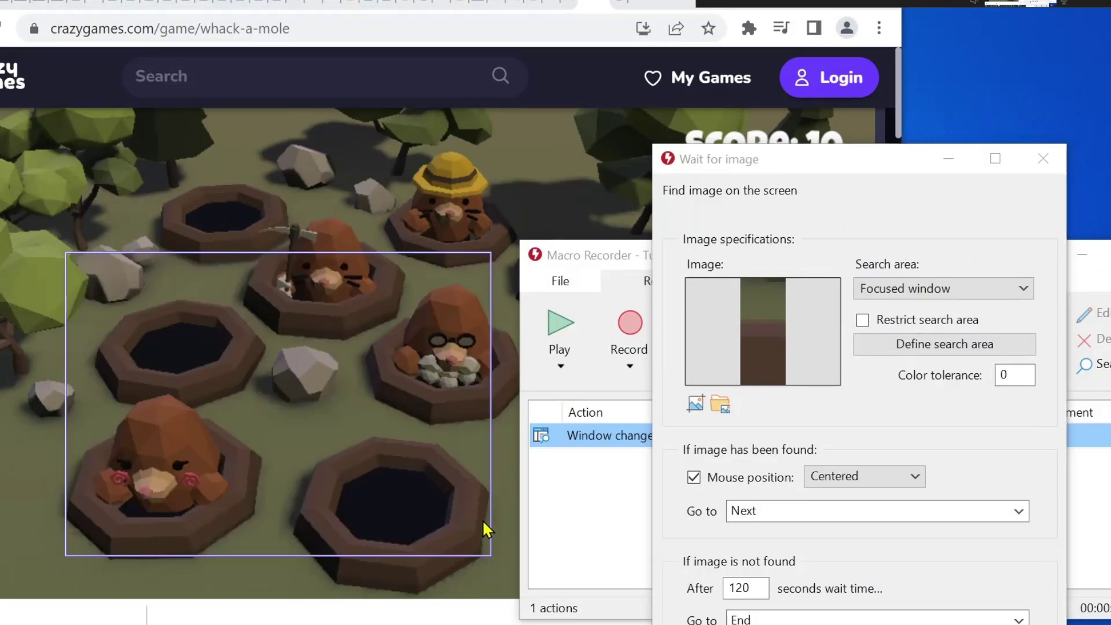
{"action": "left_click", "coordinate": [695, 404]}
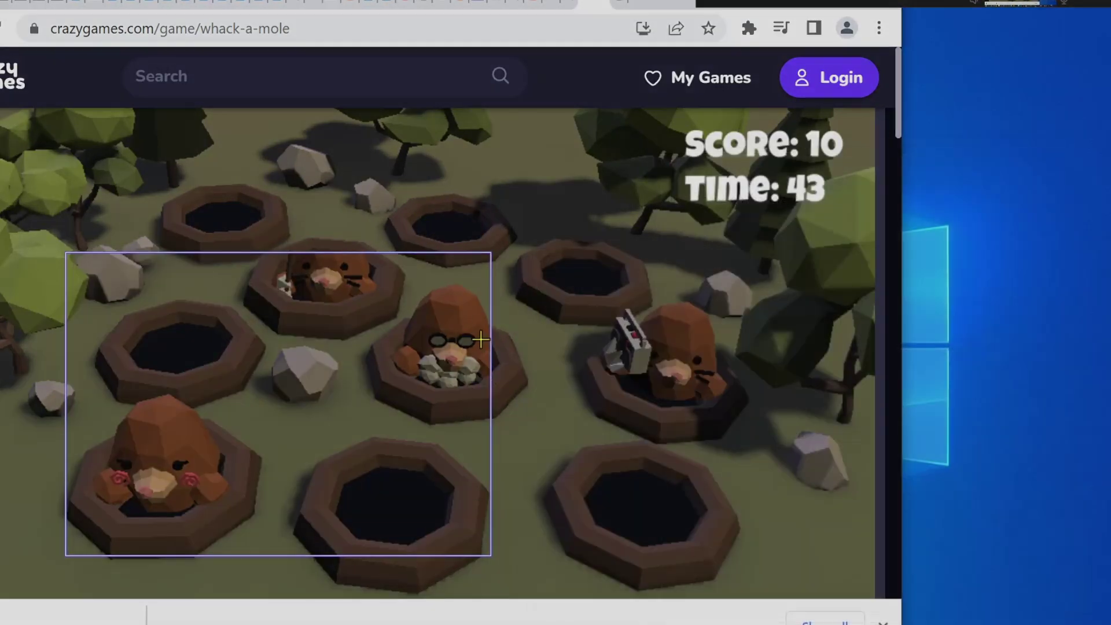
{"action": "left_click", "coordinate": [452, 299]}
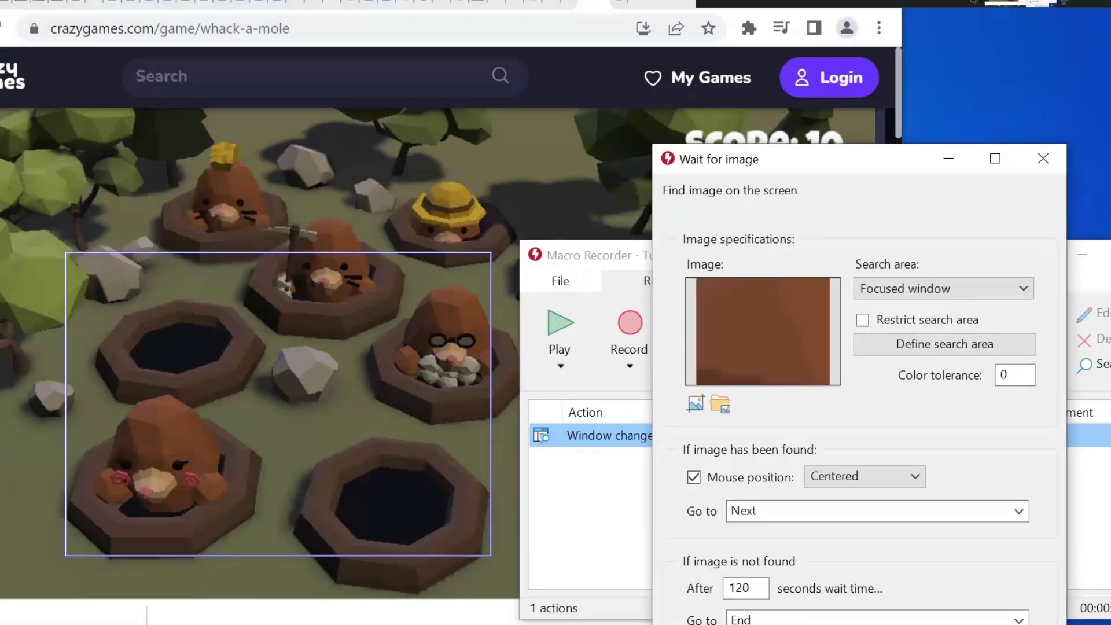
{"action": "key", "text": "Return"}
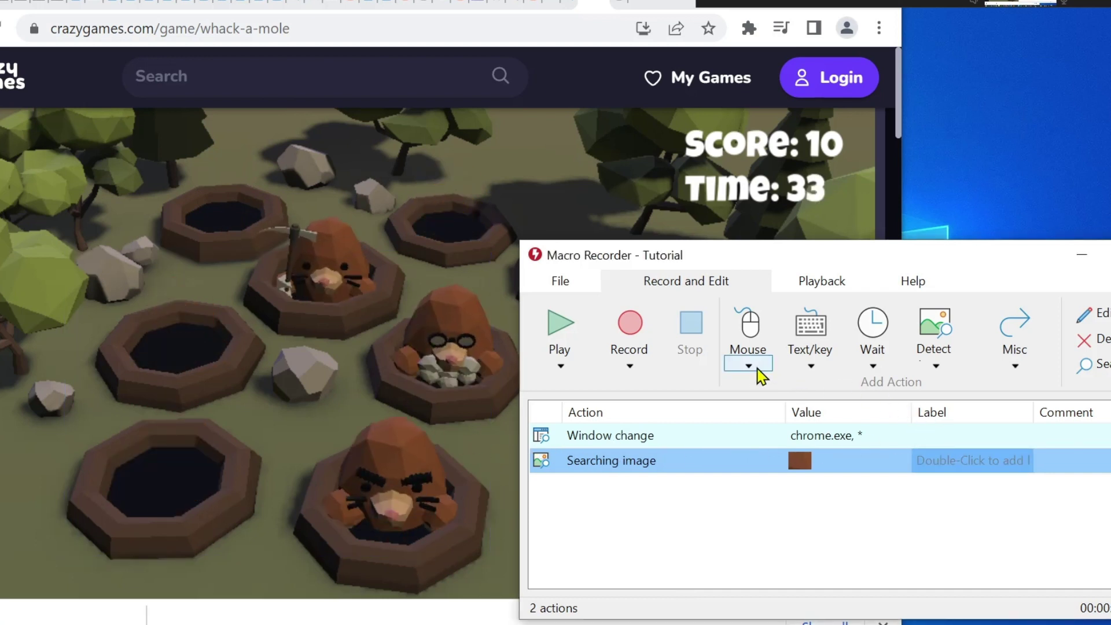
{"action": "left_click", "coordinate": [787, 409]}
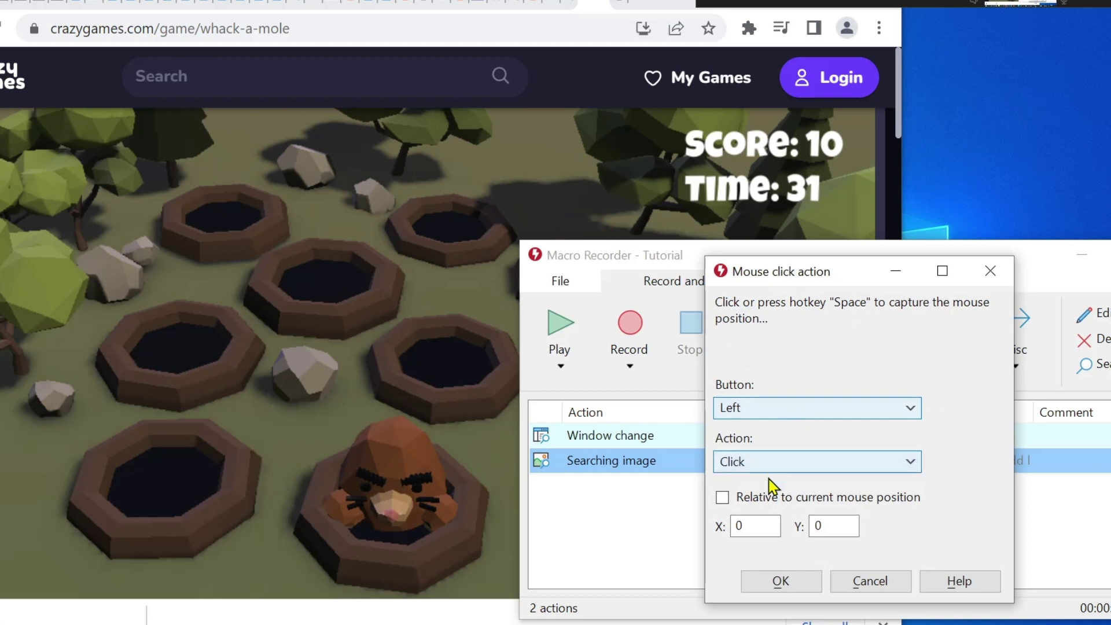
{"action": "left_click", "coordinate": [782, 582]}
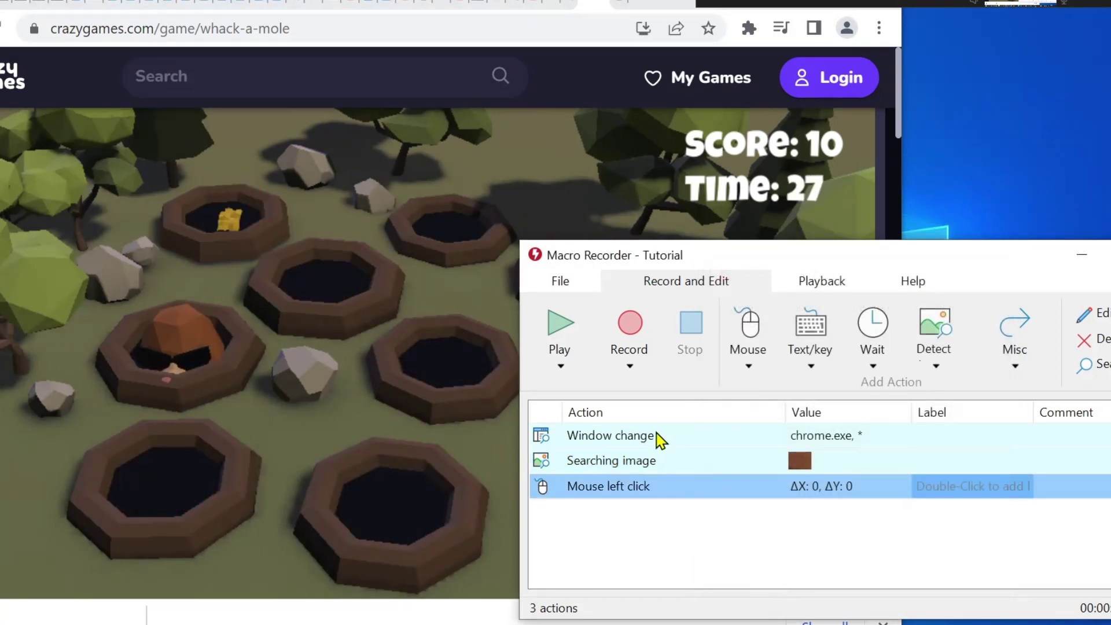
Select the mouse click step, then start and cancel a Repeat action.
{"action": "key", "text": "Up"}
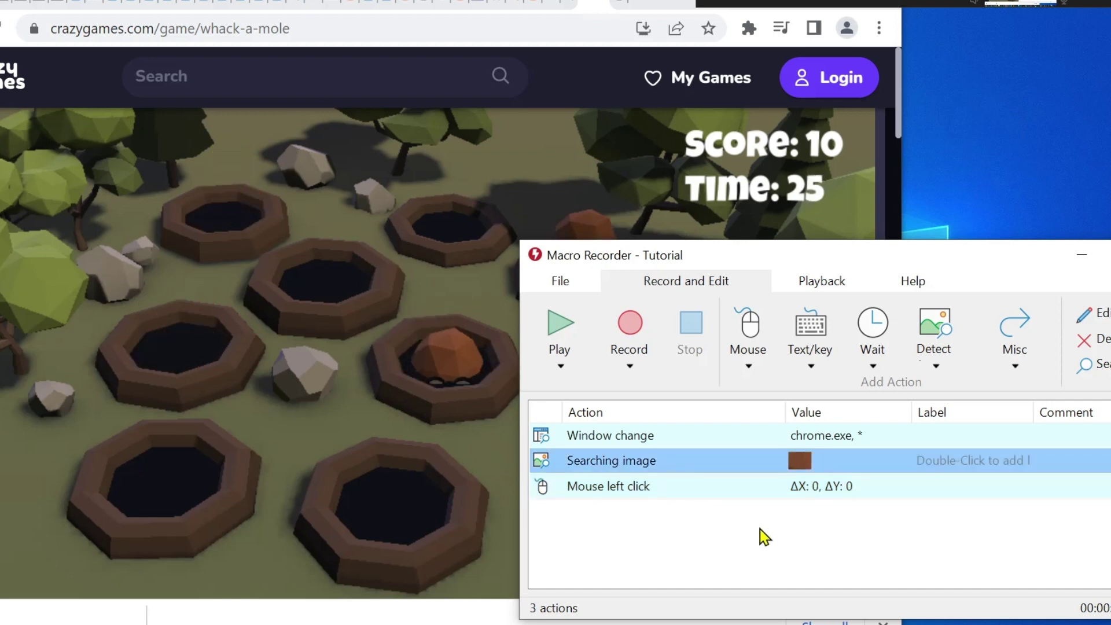
{"action": "left_click", "coordinate": [762, 489]}
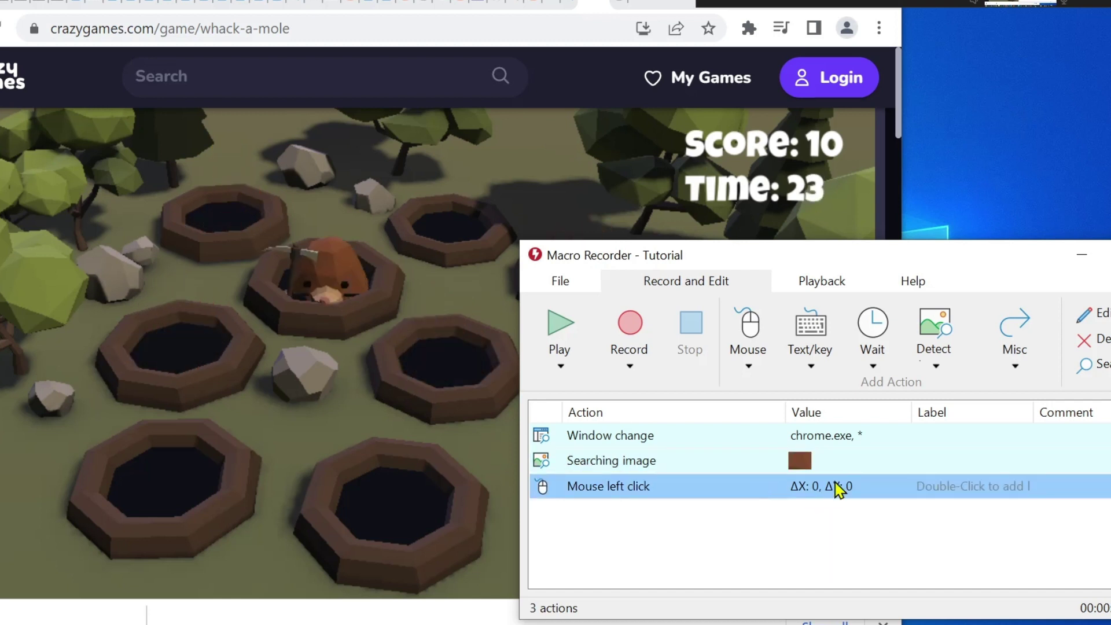
{"action": "left_click", "coordinate": [1011, 371]}
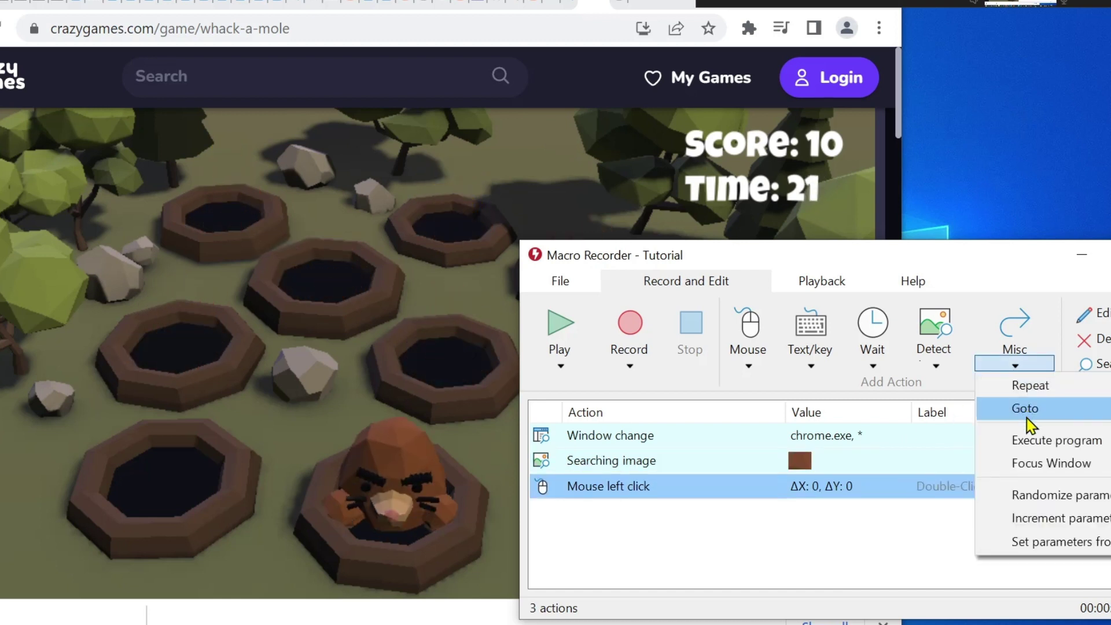
{"action": "left_click", "coordinate": [1051, 387]}
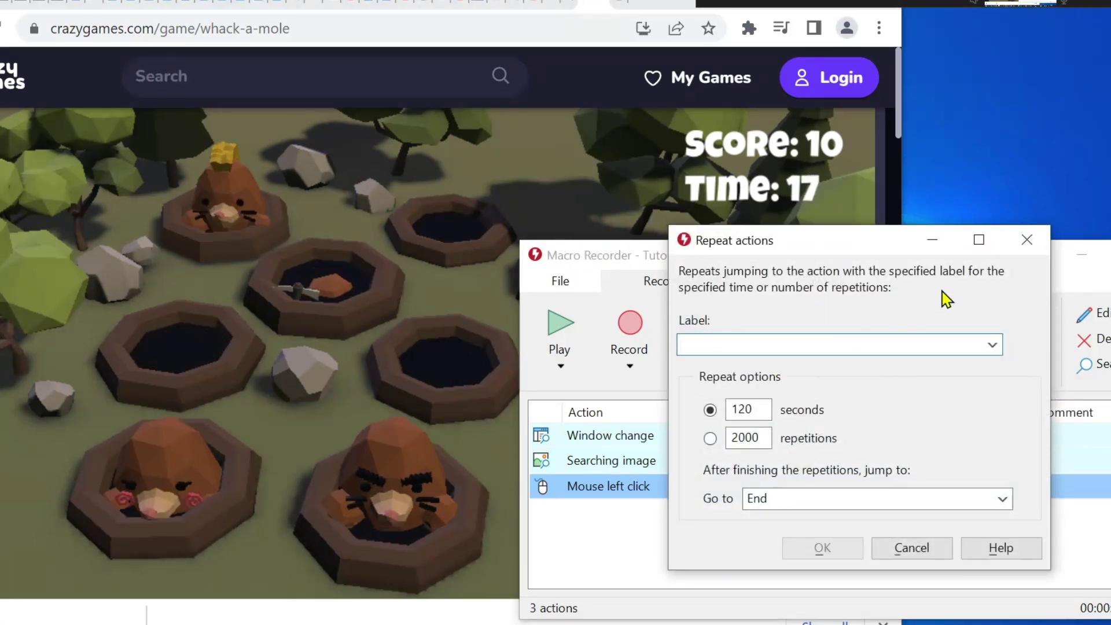
{"action": "left_click", "coordinate": [1026, 240]}
Label the Searching image step 'Search+Click'.
{"action": "double_click", "coordinate": [978, 463]}
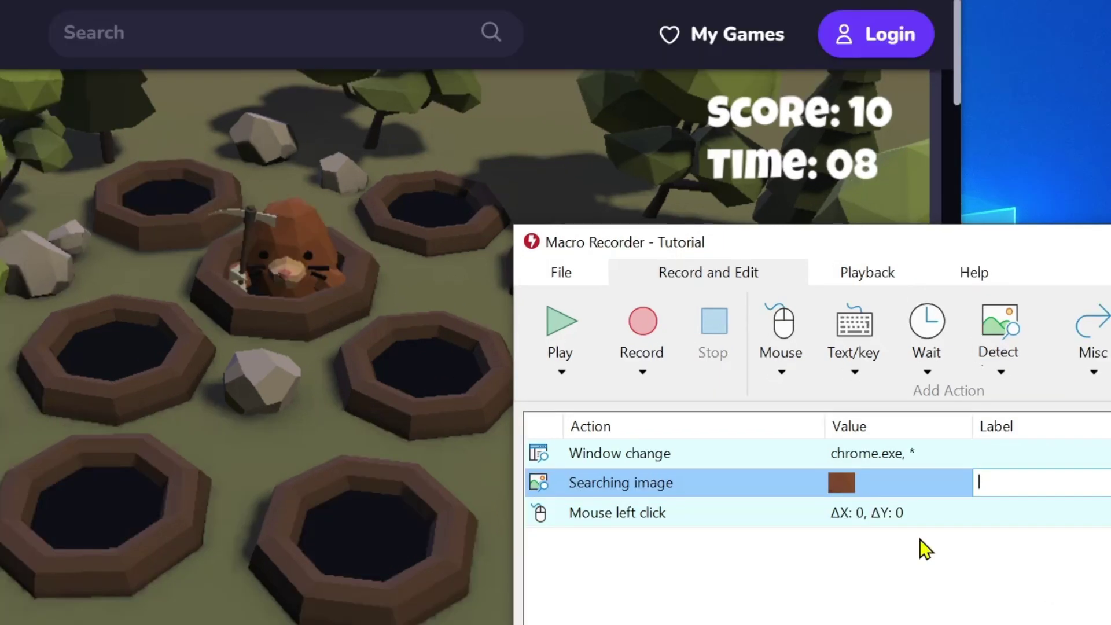
{"action": "type", "text": "Sea"}
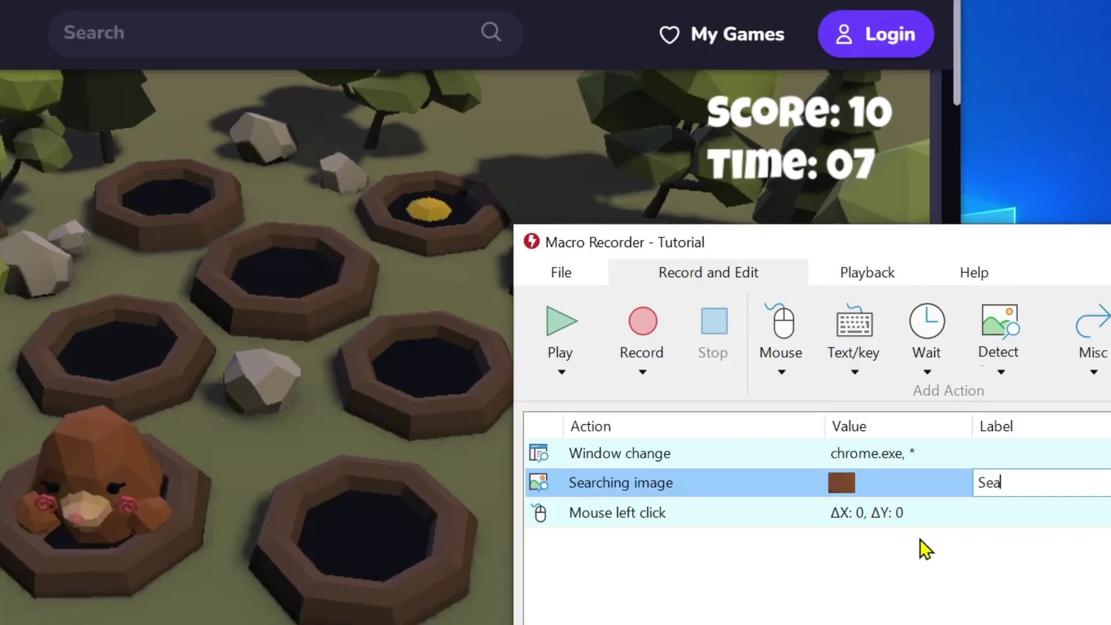
{"action": "type", "text": "rch+"}
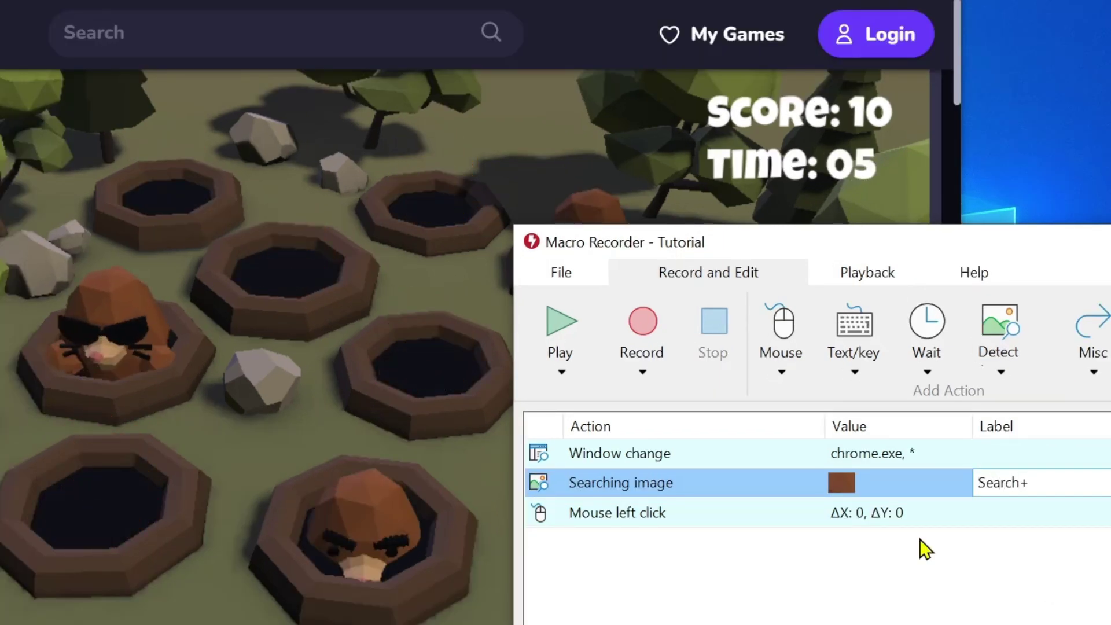
{"action": "type", "text": "Click"}
{"action": "key", "text": "Return"}
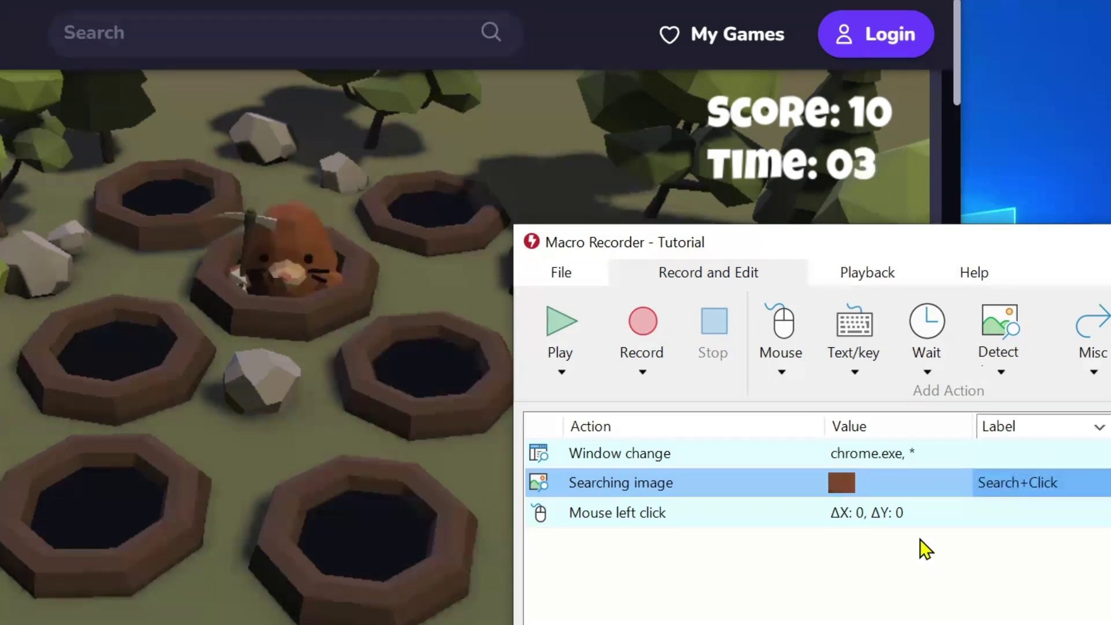
{"action": "left_click", "coordinate": [855, 515]}
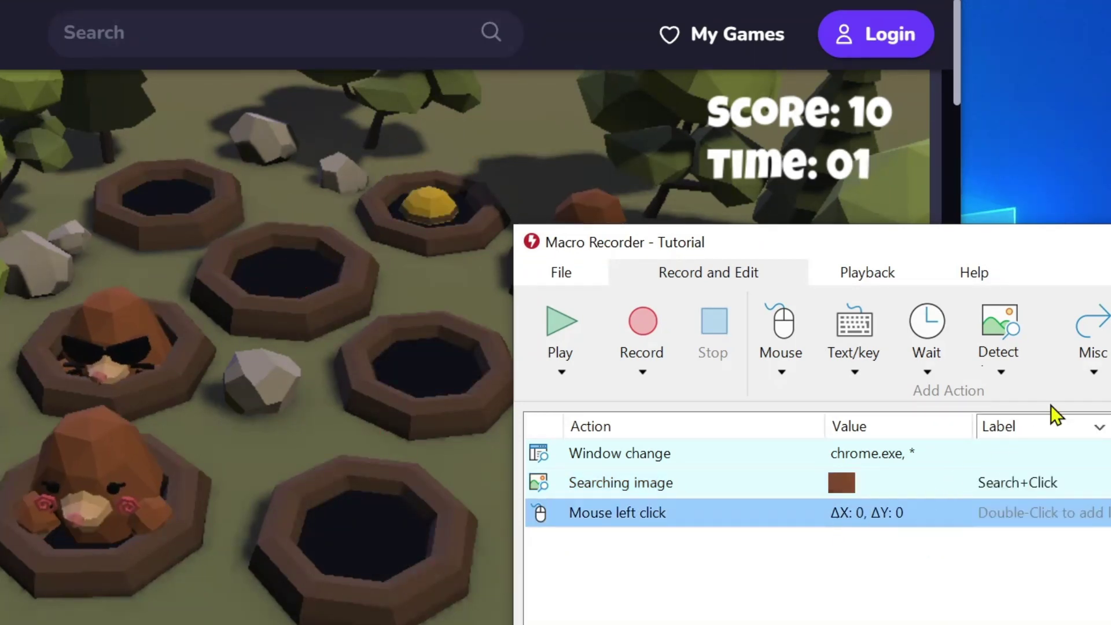
Add a Repeat action looping from label Search+Click for 120 seconds.
{"action": "left_click", "coordinate": [1095, 374]}
{"action": "left_click", "coordinate": [1099, 395]}
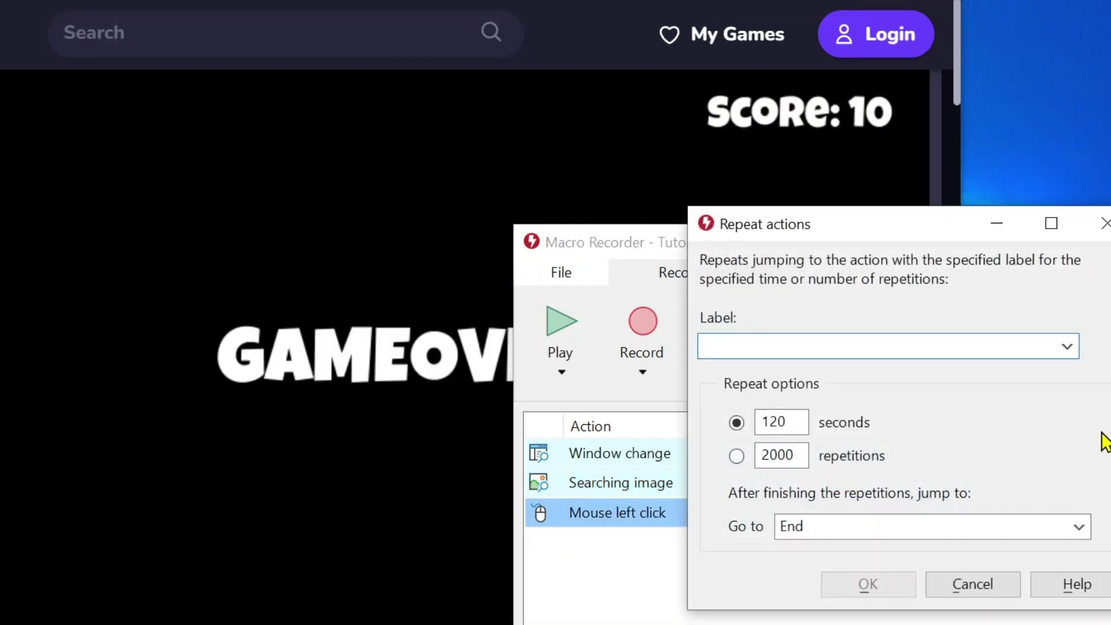
{"action": "left_click", "coordinate": [1067, 347]}
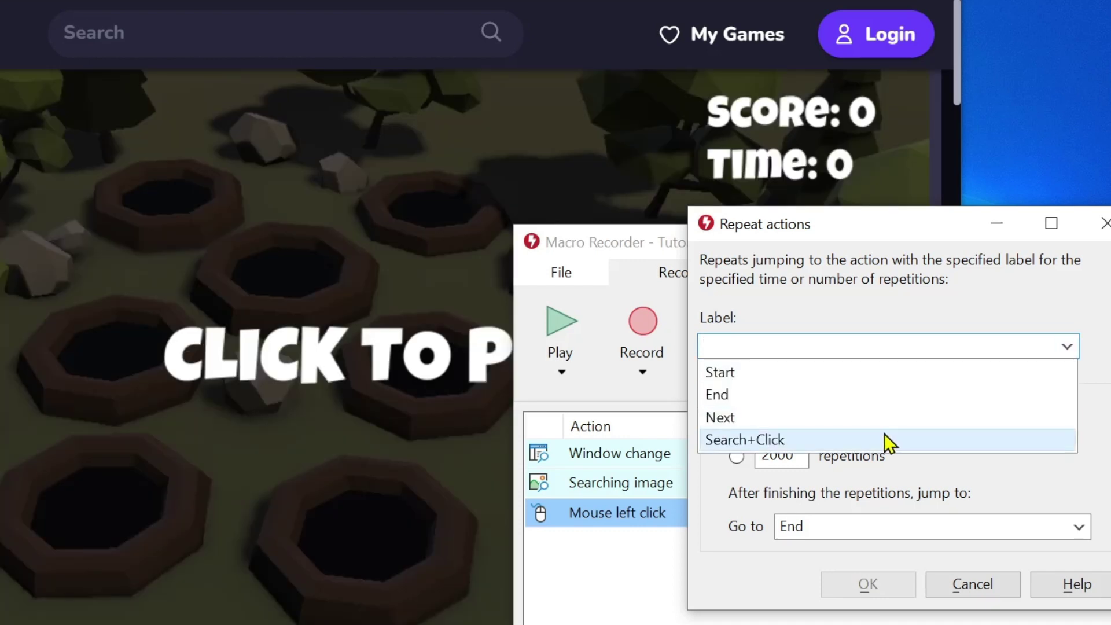
{"action": "left_click", "coordinate": [885, 437]}
{"action": "left_click", "coordinate": [874, 581]}
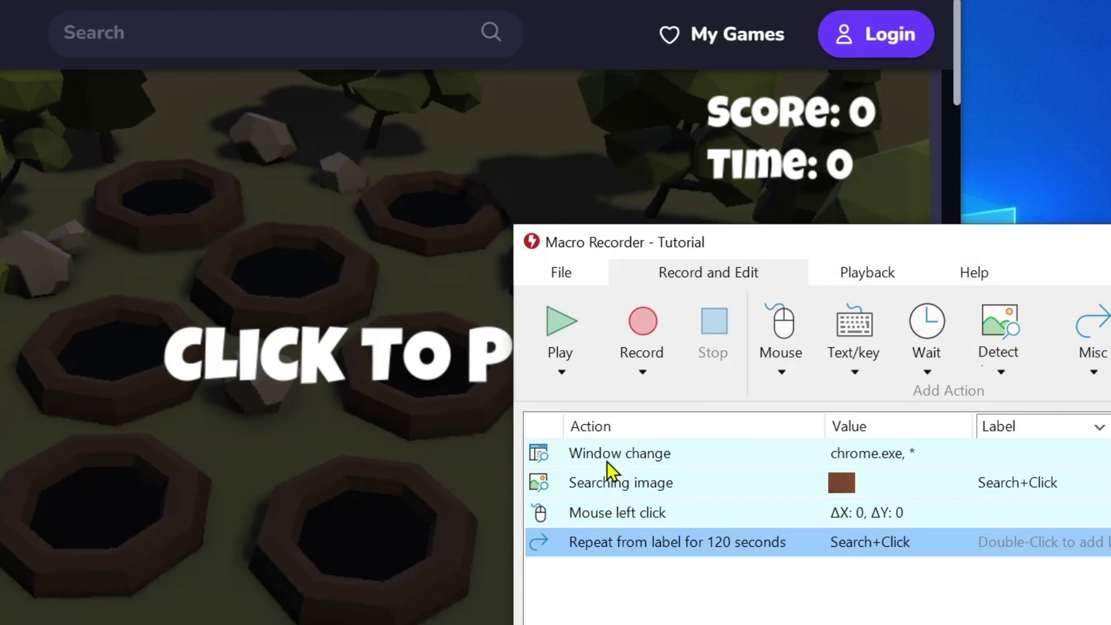
Start a Whack-a-Mole round and run the macro from Macro Recorder.
{"action": "left_click", "coordinate": [461, 404]}
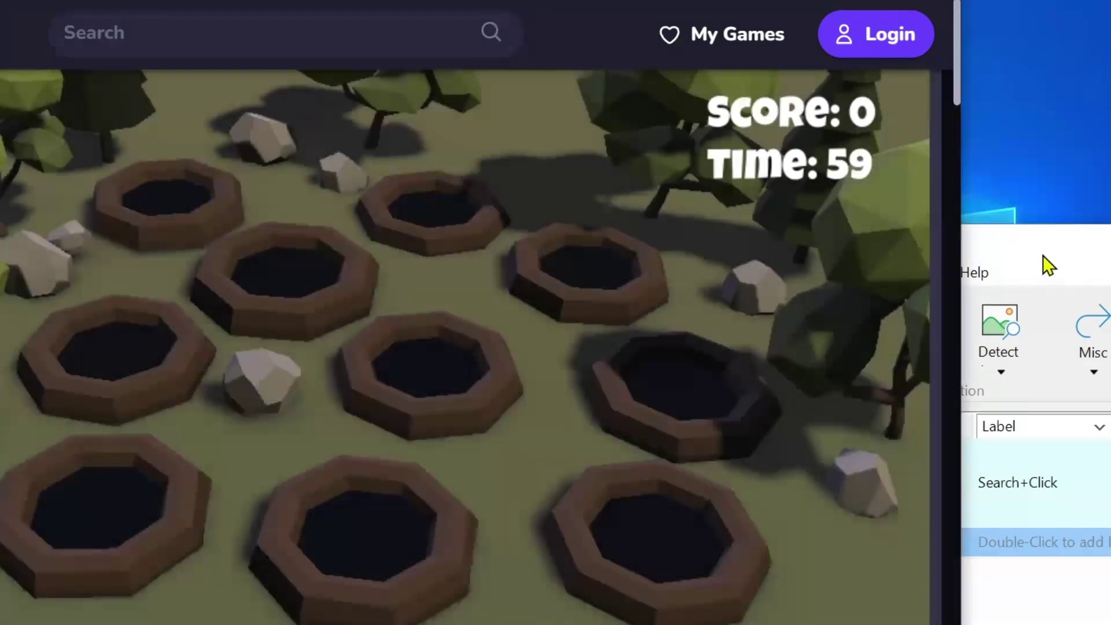
{"action": "left_click", "coordinate": [1044, 262]}
{"action": "left_click", "coordinate": [581, 338]}
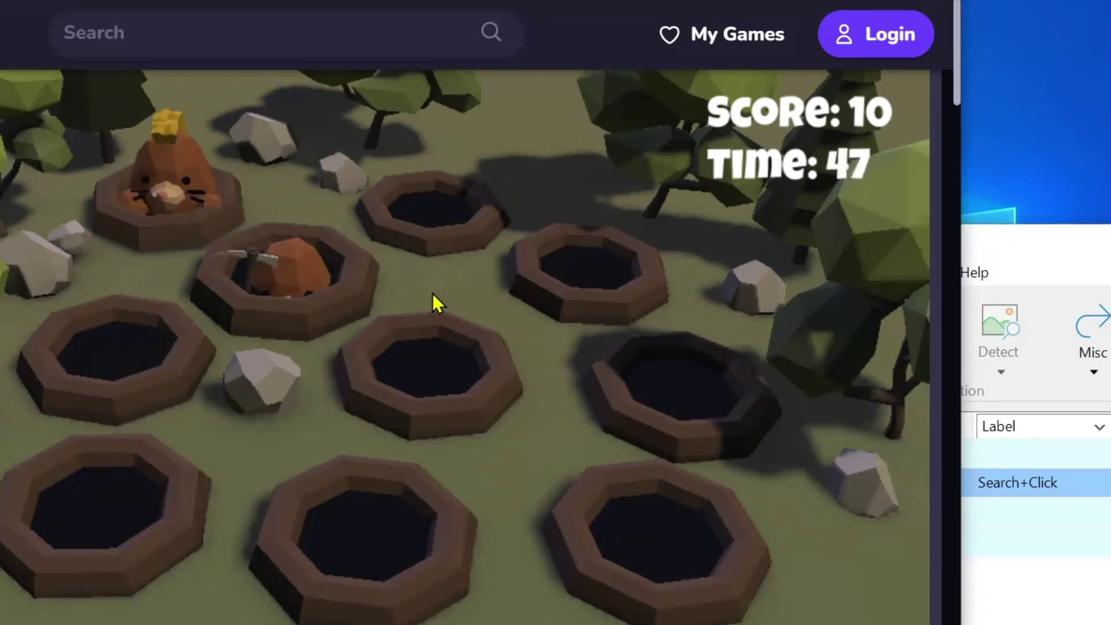
Once the score reaches 30, open the Searching image step's settings, tolerance set to 20.
{"action": "left_click", "coordinate": [432, 293]}
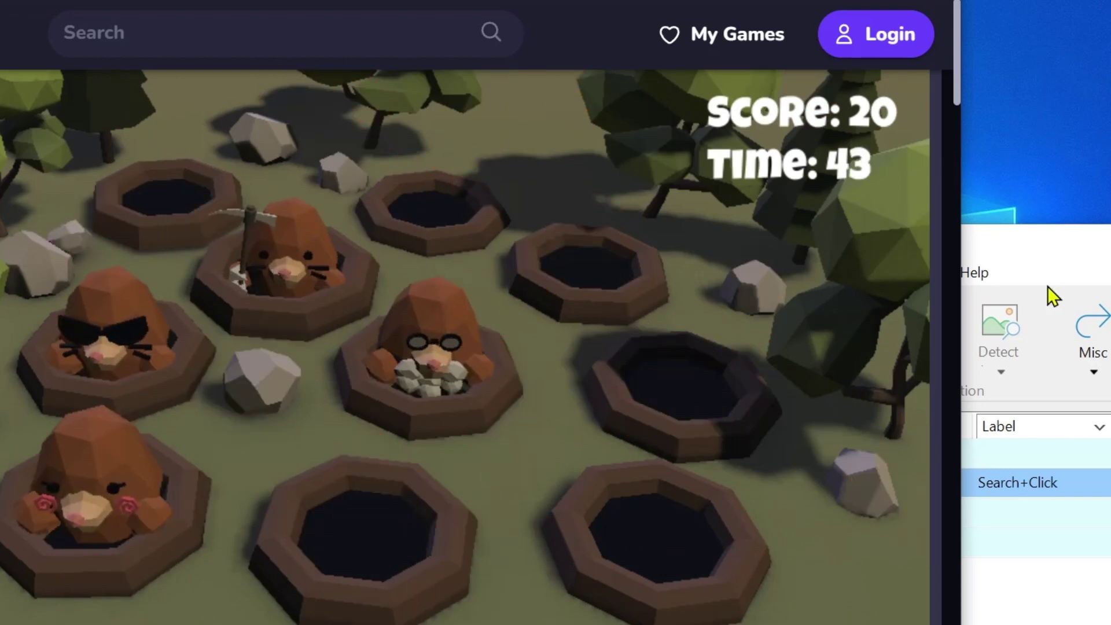
{"action": "left_click", "coordinate": [333, 266]}
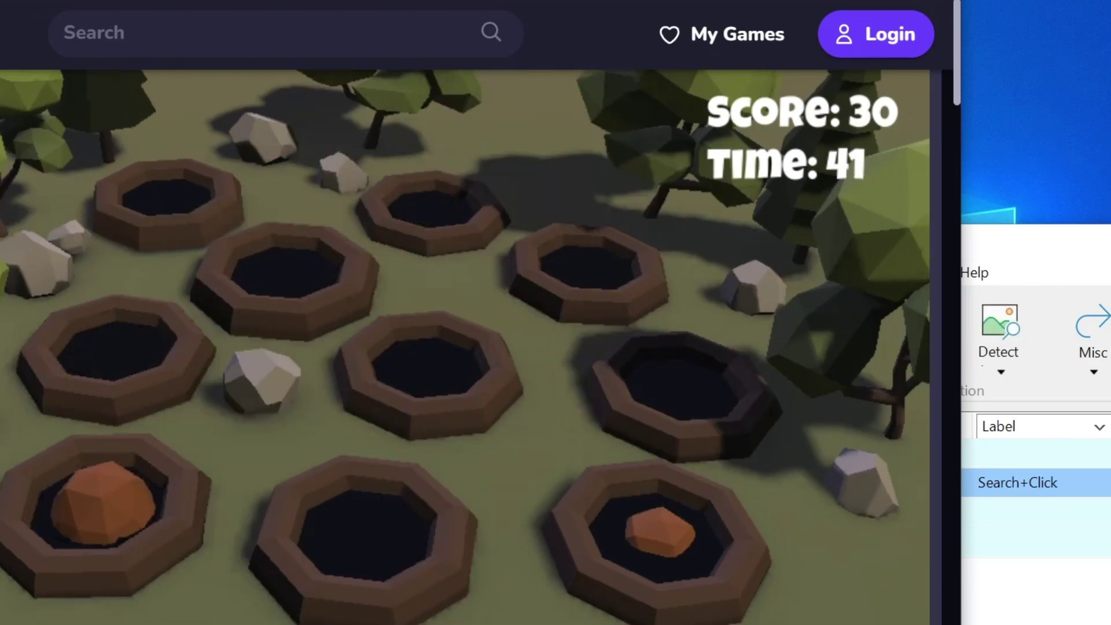
{"action": "left_click", "coordinate": [1045, 260]}
{"action": "double_click", "coordinate": [788, 493]}
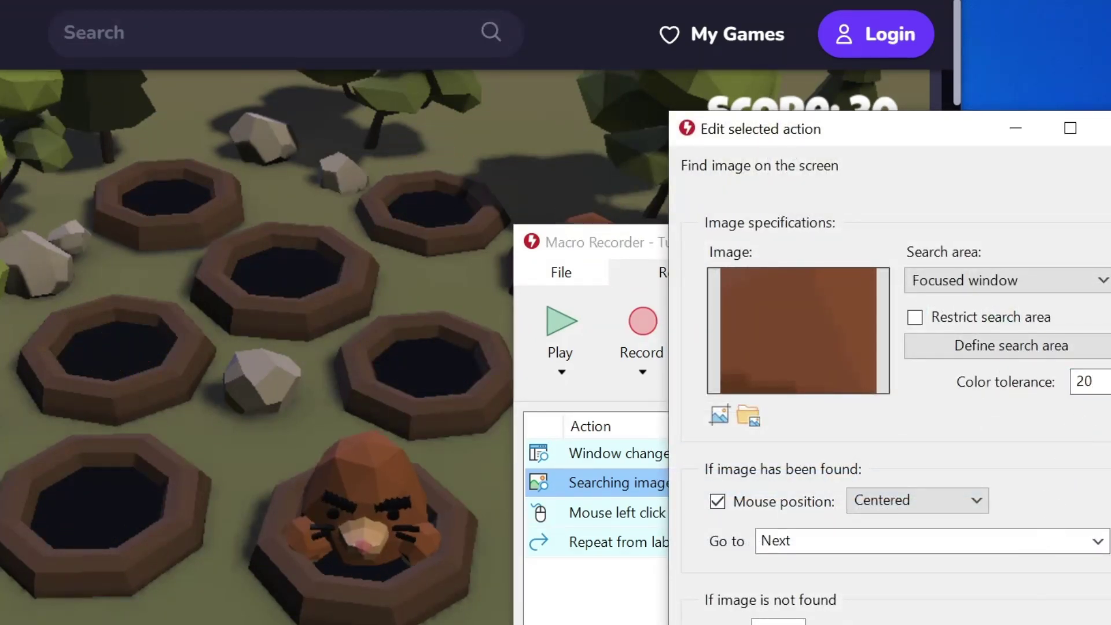
Close the step settings and rerun the macro on the game.
{"action": "key", "text": "Return"}
{"action": "left_click", "coordinate": [552, 348]}
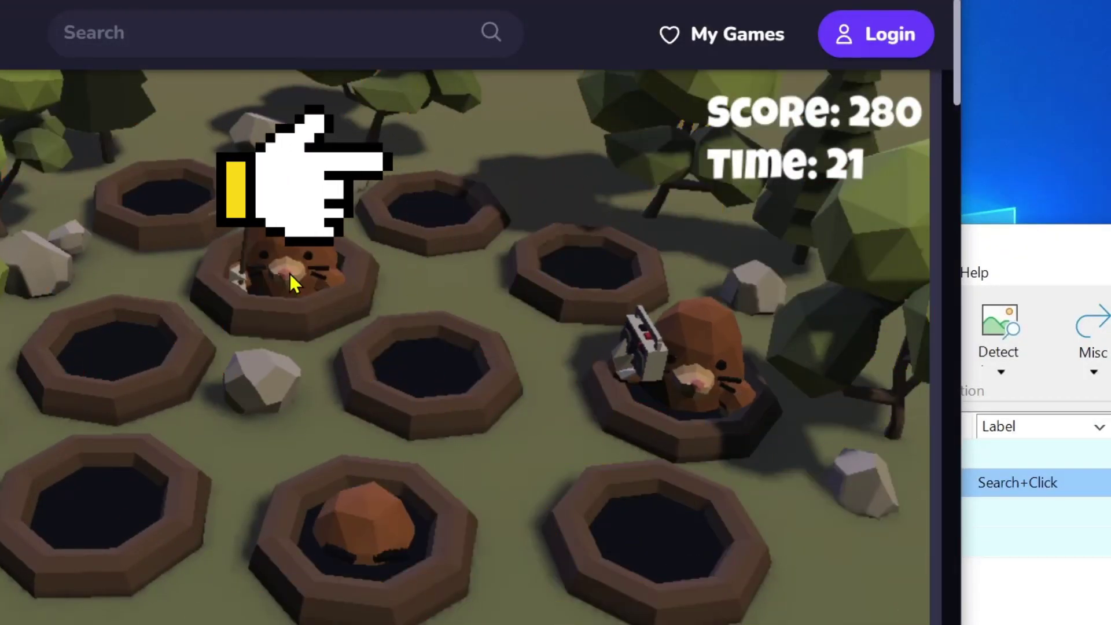
{"action": "left_click", "coordinate": [1011, 489]}
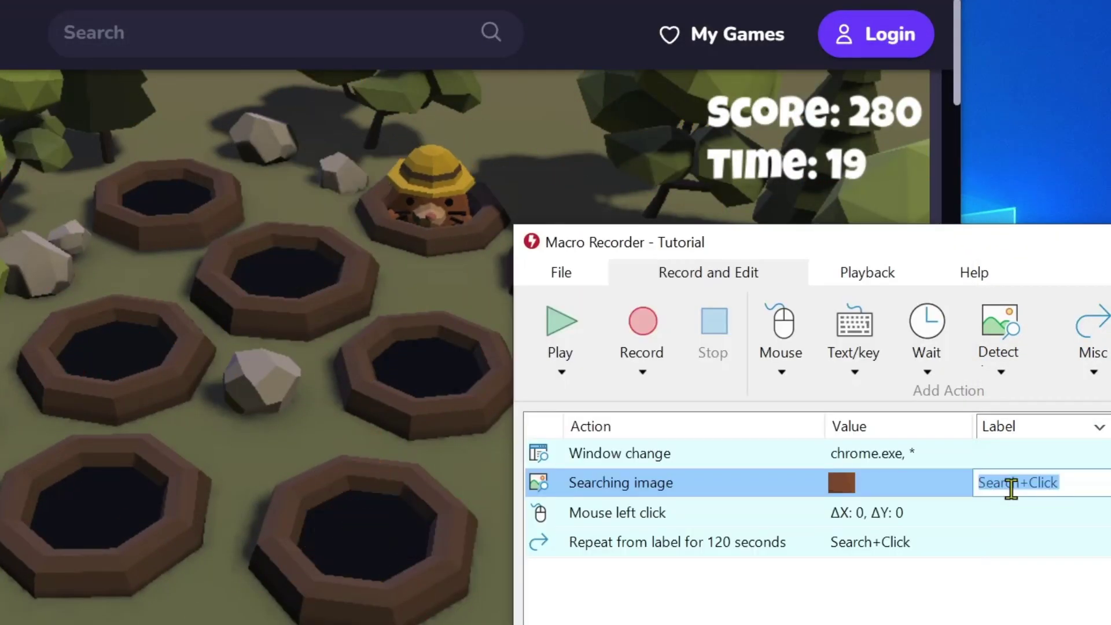
Set the image search's colour tolerance to 25 and run the macro again, reaching 280 points.
{"action": "double_click", "coordinate": [891, 480]}
{"action": "double_click", "coordinate": [1080, 381]}
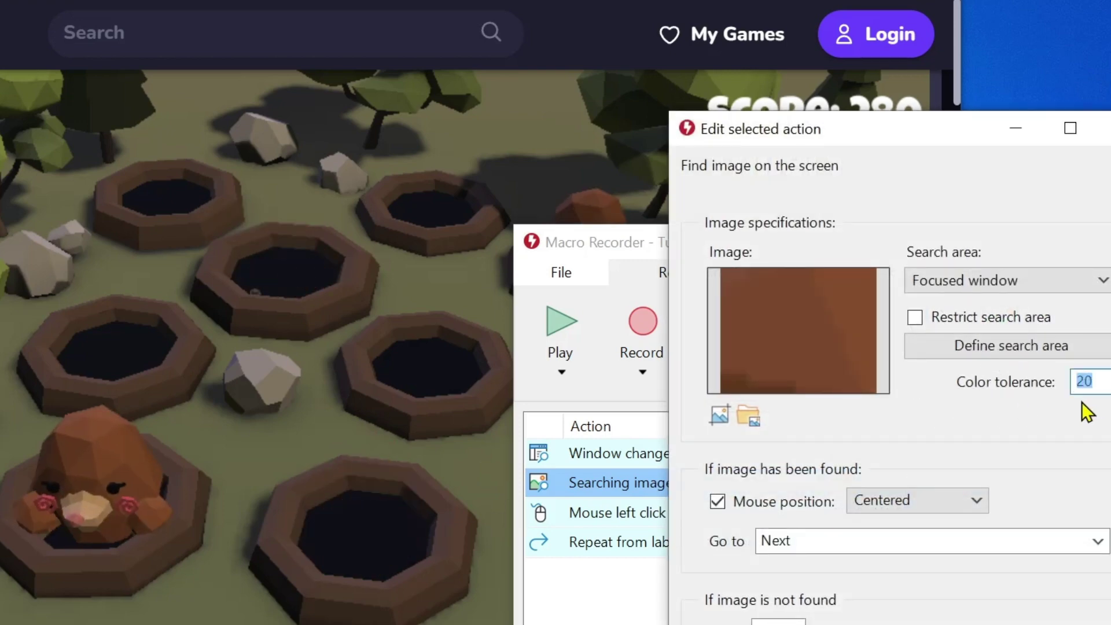
{"action": "type", "text": "25"}
{"action": "key", "text": "Return"}
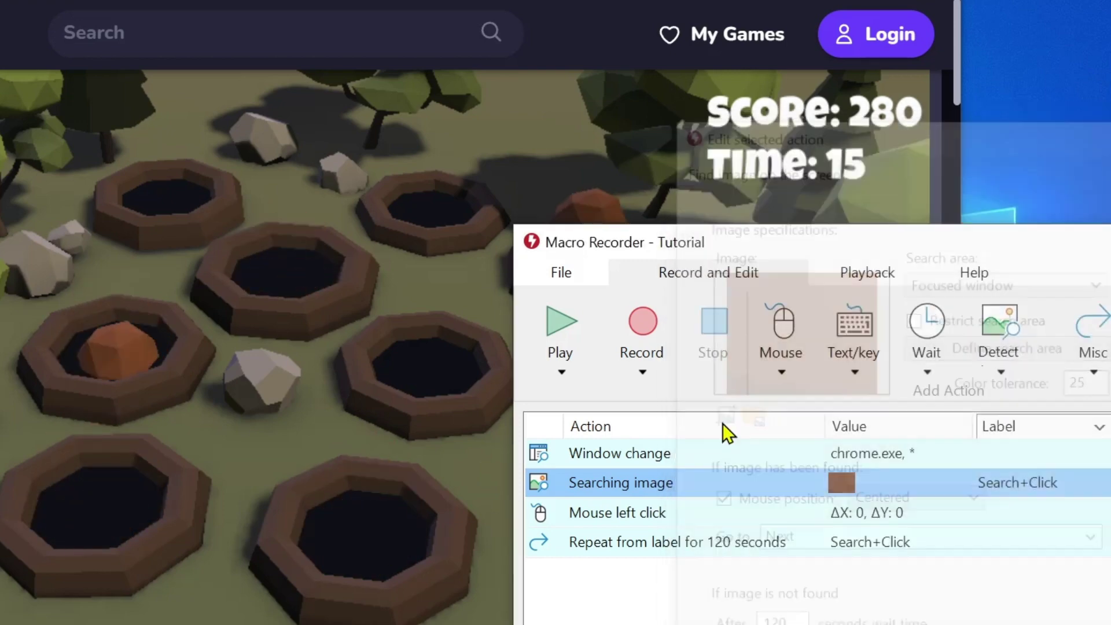
{"action": "left_click", "coordinate": [558, 329]}
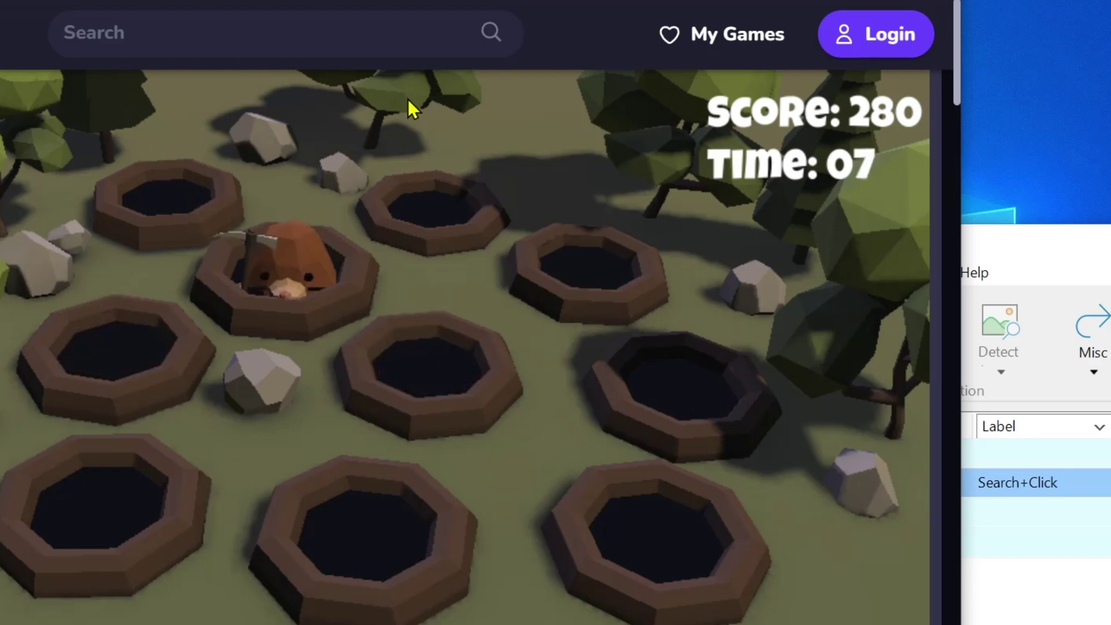
Switch from Macro Recorder back to Chrome and start a new round from the game-over screen.
{"action": "left_click", "coordinate": [1072, 272]}
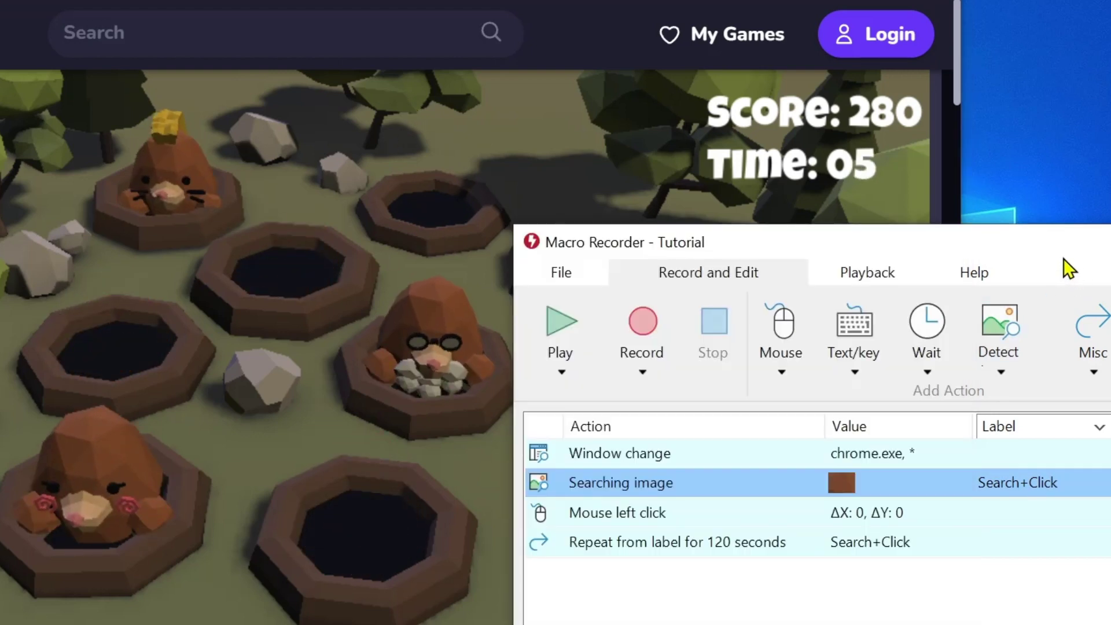
{"action": "left_click", "coordinate": [521, 189]}
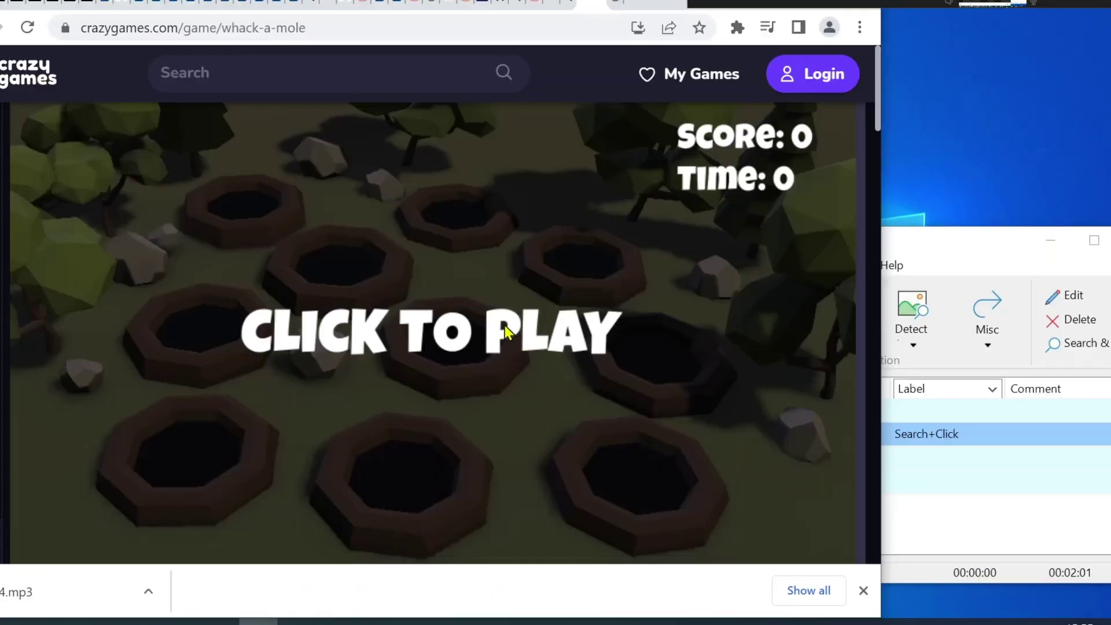
{"action": "left_click", "coordinate": [509, 324]}
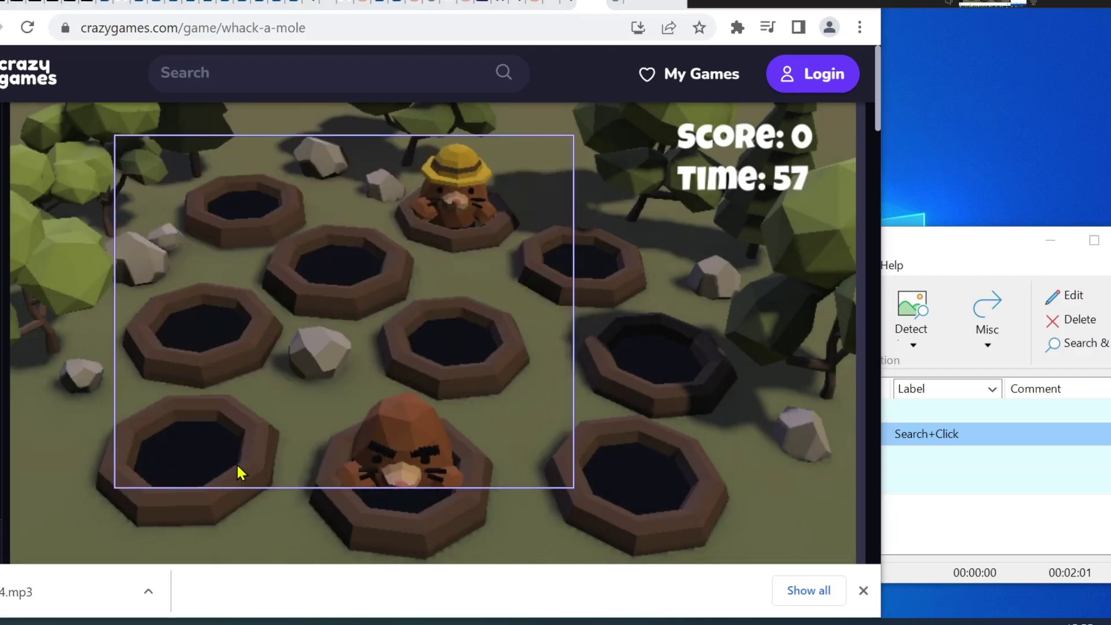
Replace the Searching image step's picture with a new dark-brown capture of the mole.
{"action": "left_click", "coordinate": [945, 266]}
{"action": "double_click", "coordinate": [701, 443]}
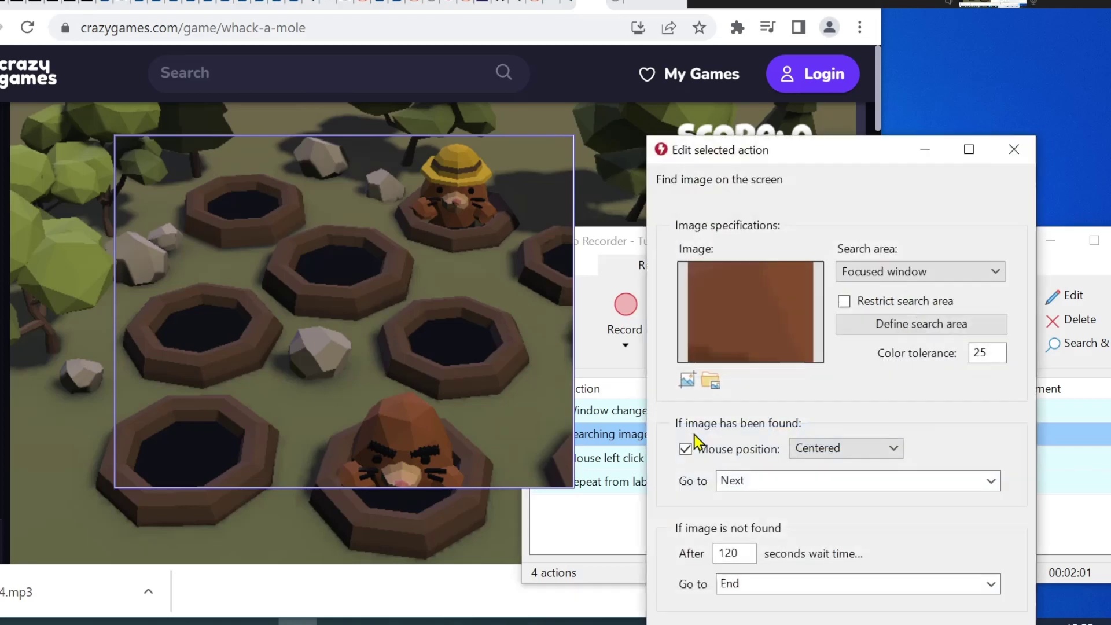
{"action": "left_click", "coordinate": [687, 381]}
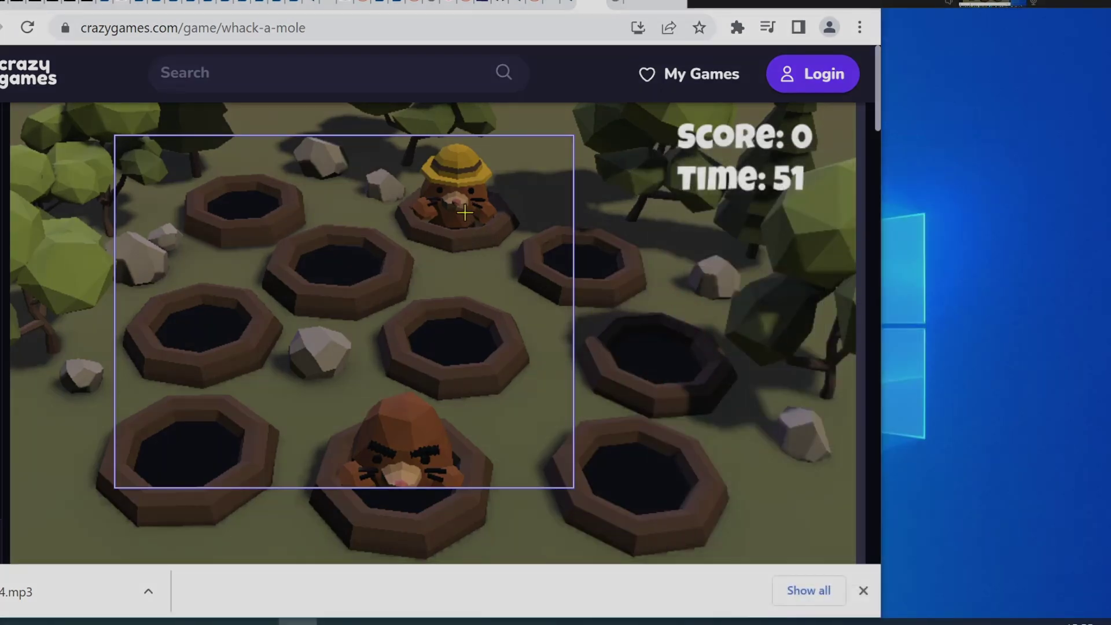
{"action": "left_click_drag", "start_coordinate": [463, 219], "coordinate": [471, 231]}
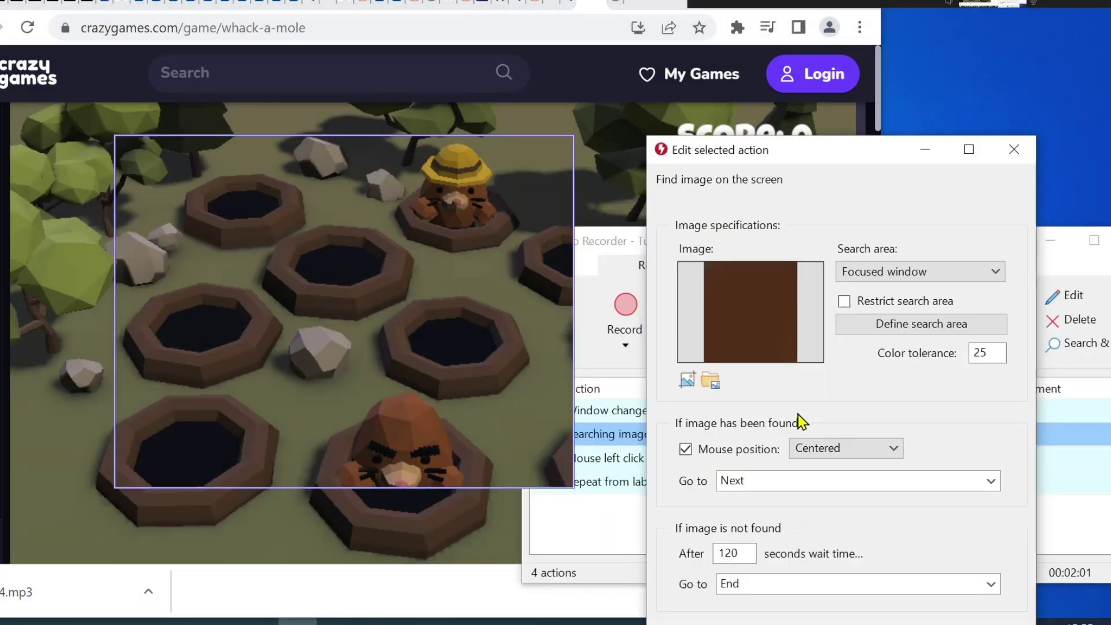
{"action": "key", "text": "Return"}
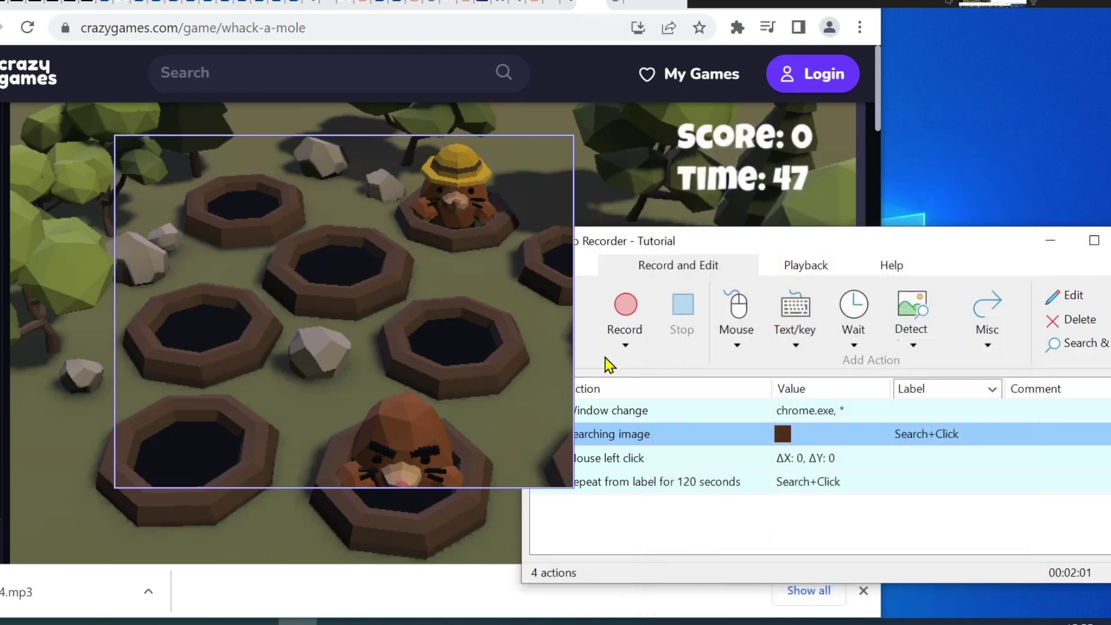
Lower the Searching image step's color tolerance to 10.
{"action": "left_click", "coordinate": [490, 249]}
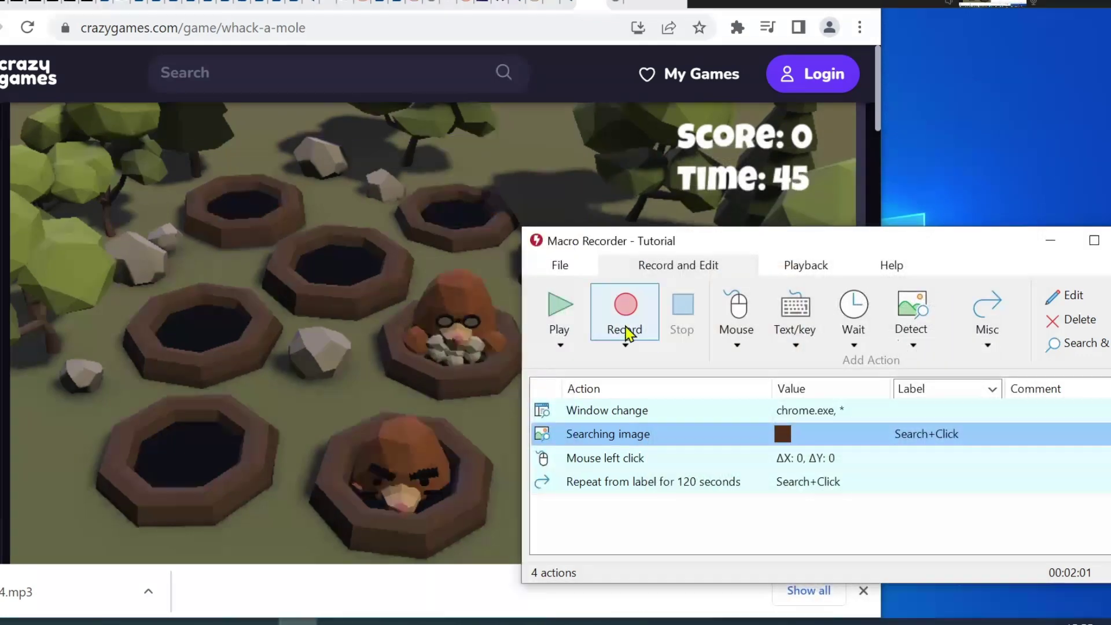
{"action": "double_click", "coordinate": [834, 442]}
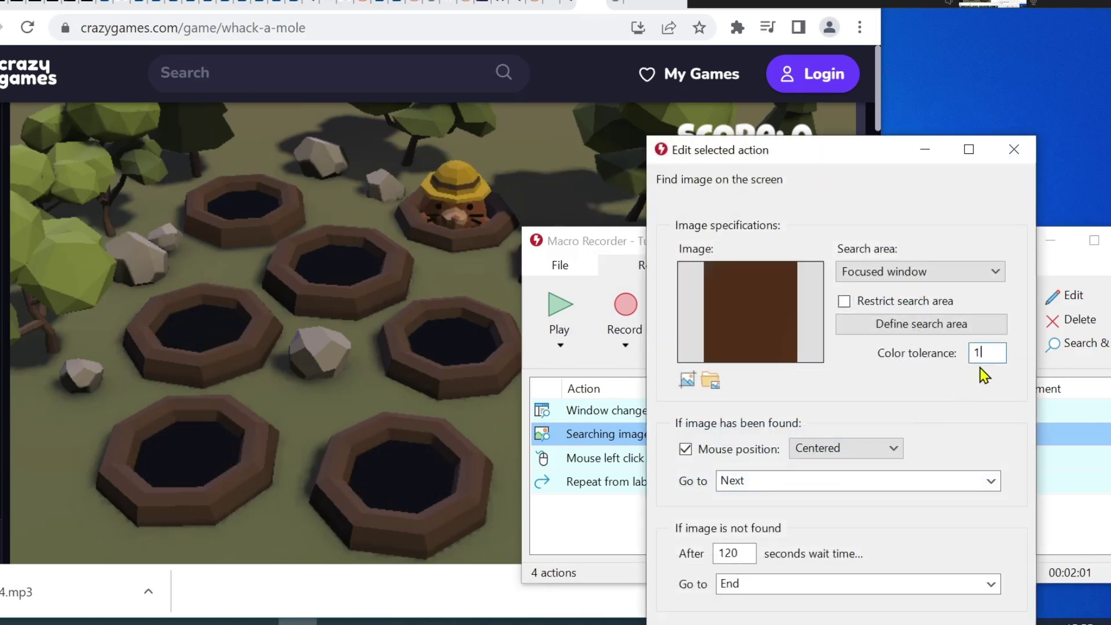
{"action": "key", "text": "Return"}
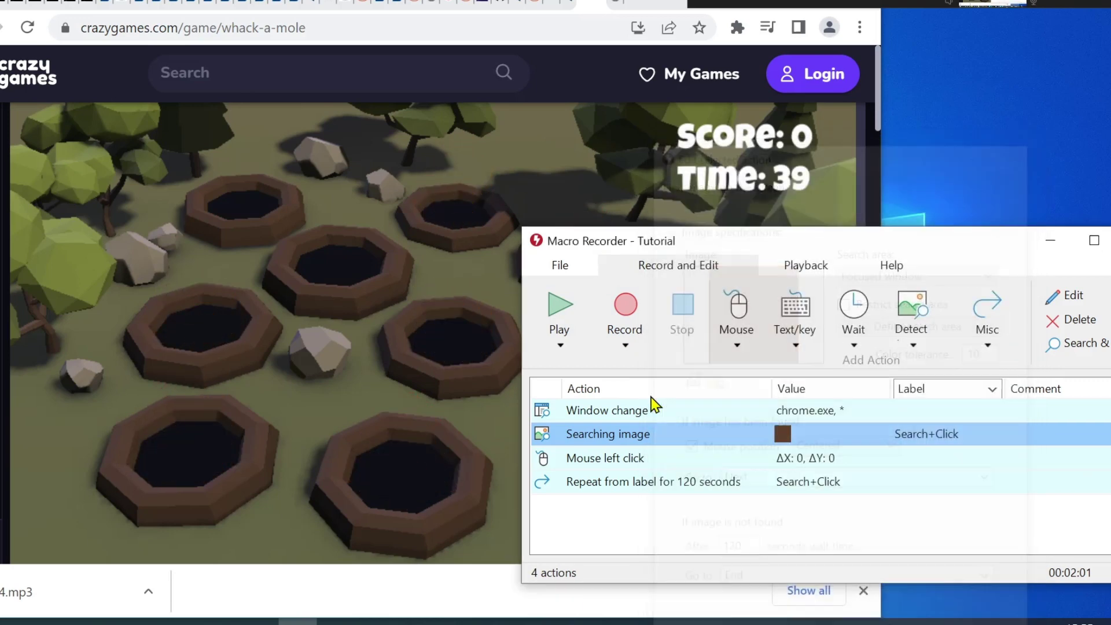
Play the updated macro so it whacks moles, raising the score to 160.
{"action": "left_click", "coordinate": [561, 326]}
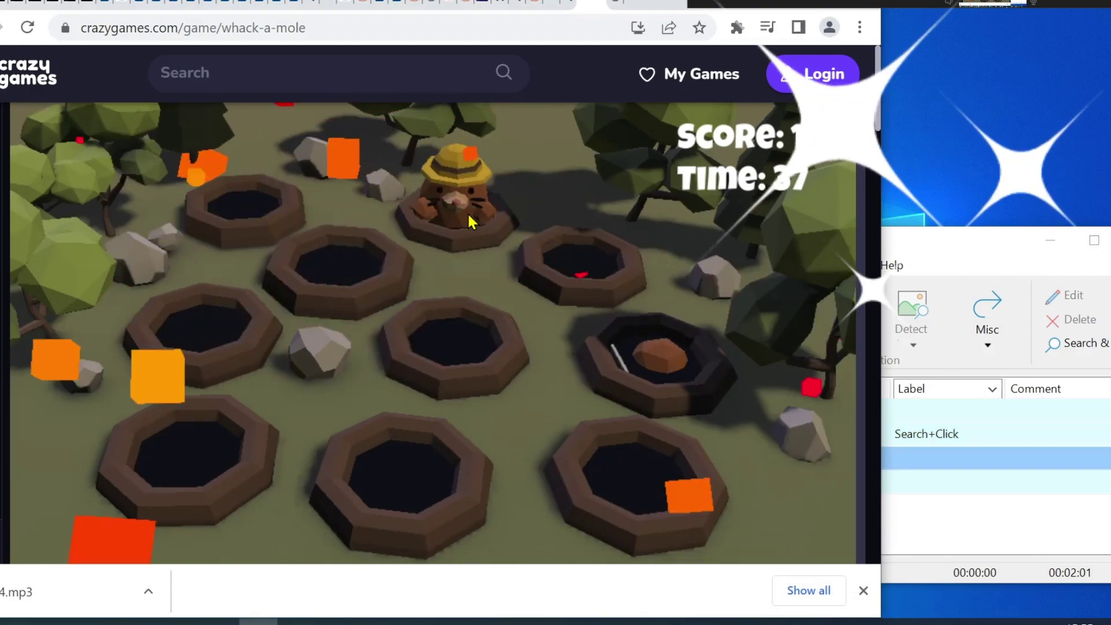